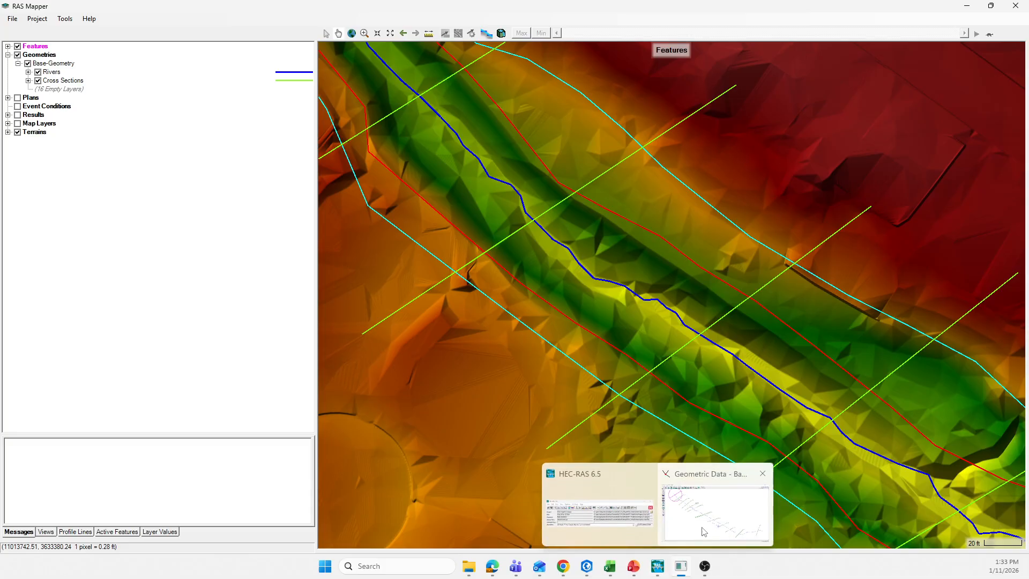
# - Switch to the Geometric Data window and open cross section 1834 enlarged in the graphical cross section editor
pyautogui.click(706, 507)
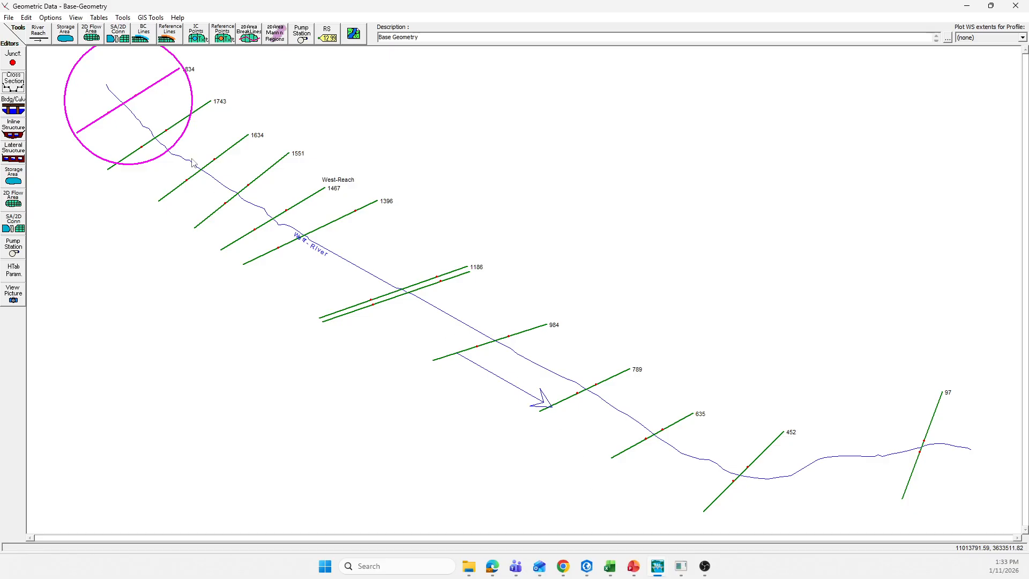
pyautogui.click(139, 97)
pyautogui.click(166, 117)
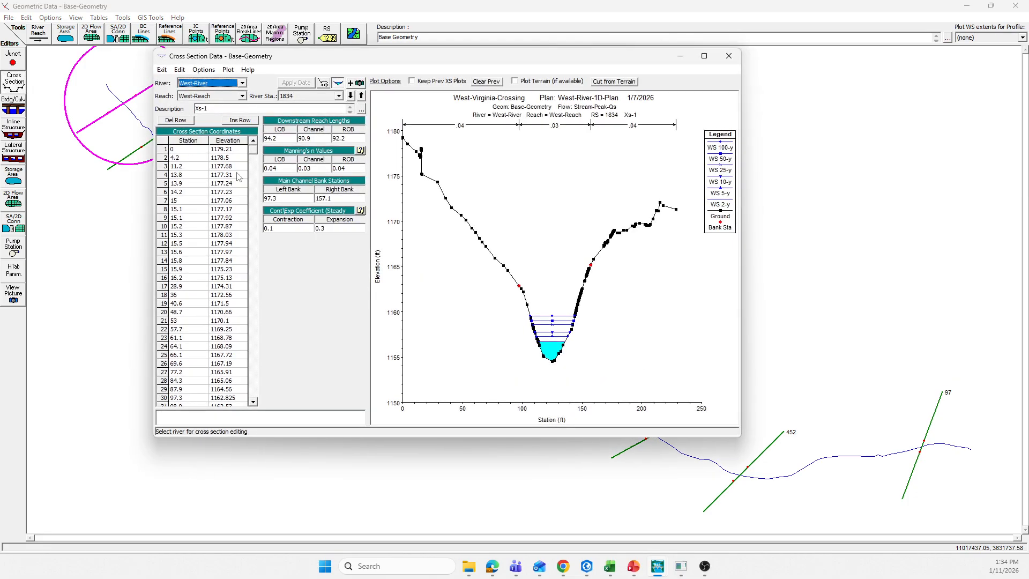
pyautogui.moveTo(491, 61); pyautogui.dragTo(361, 99)
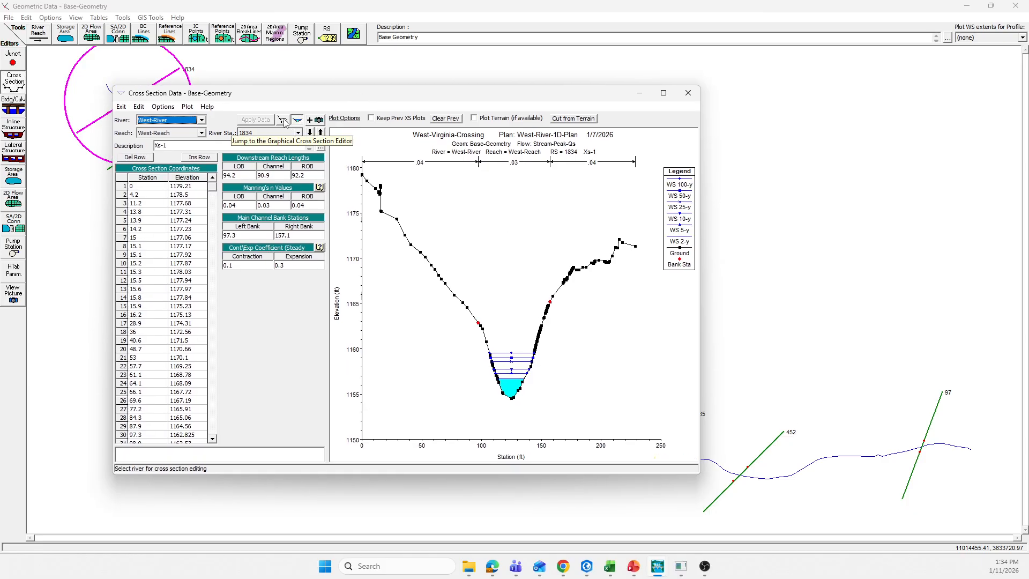
pyautogui.click(283, 120)
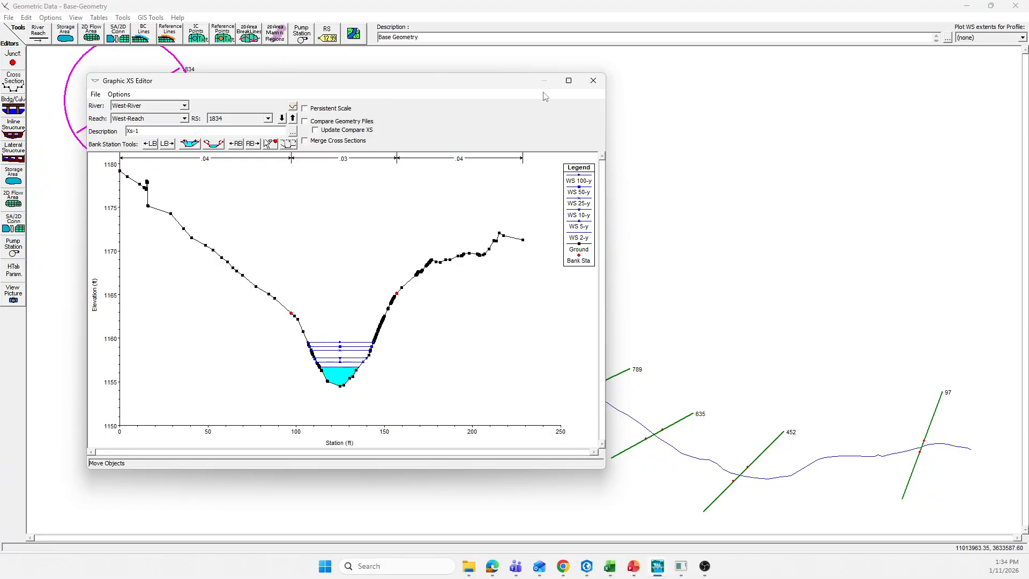
pyautogui.click(570, 83)
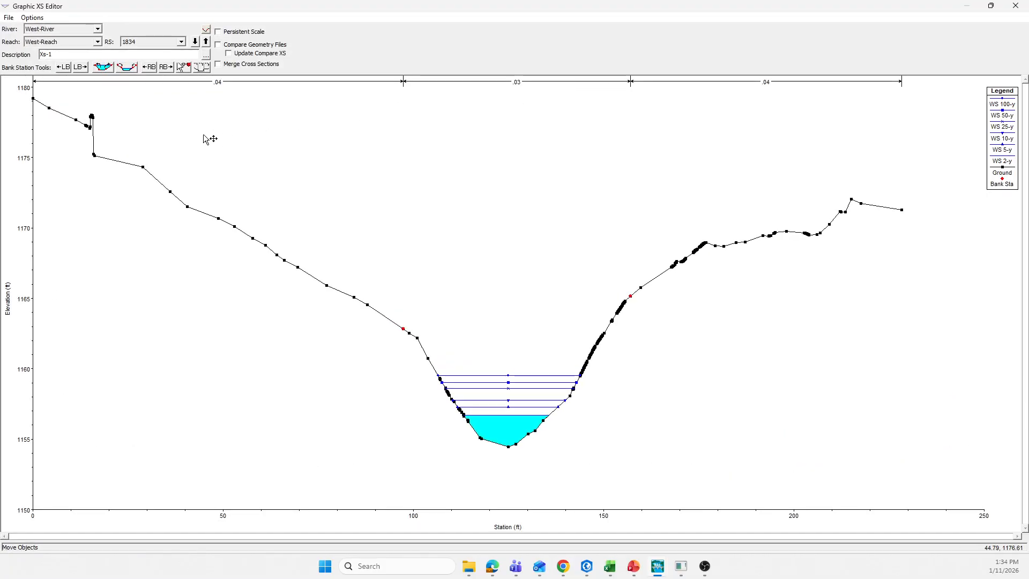
# - Set cross section 1834's bank stations on the existing ground points nearest the two edges of the 2-year water surface
pyautogui.click(183, 67)
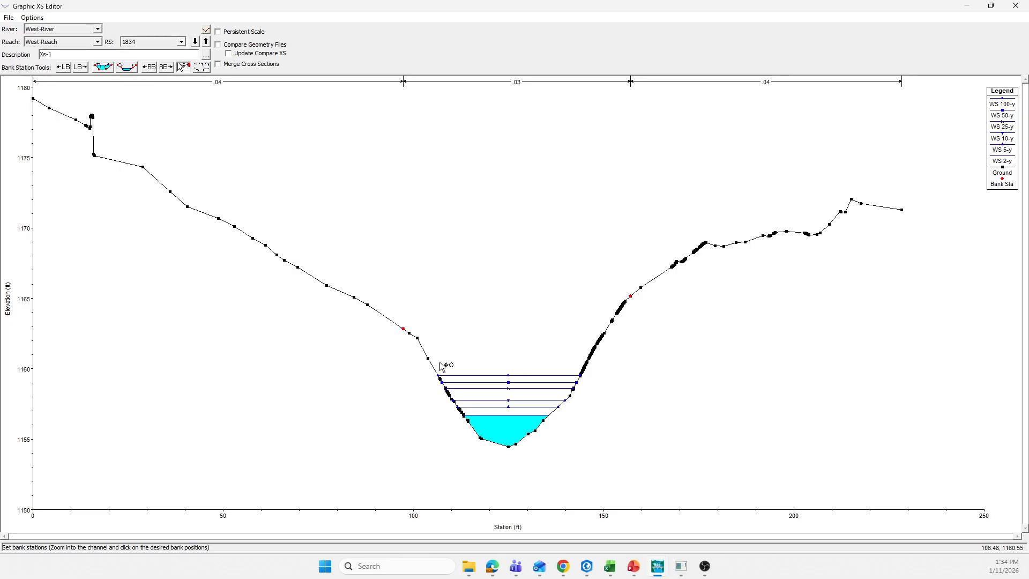
pyautogui.click(464, 416)
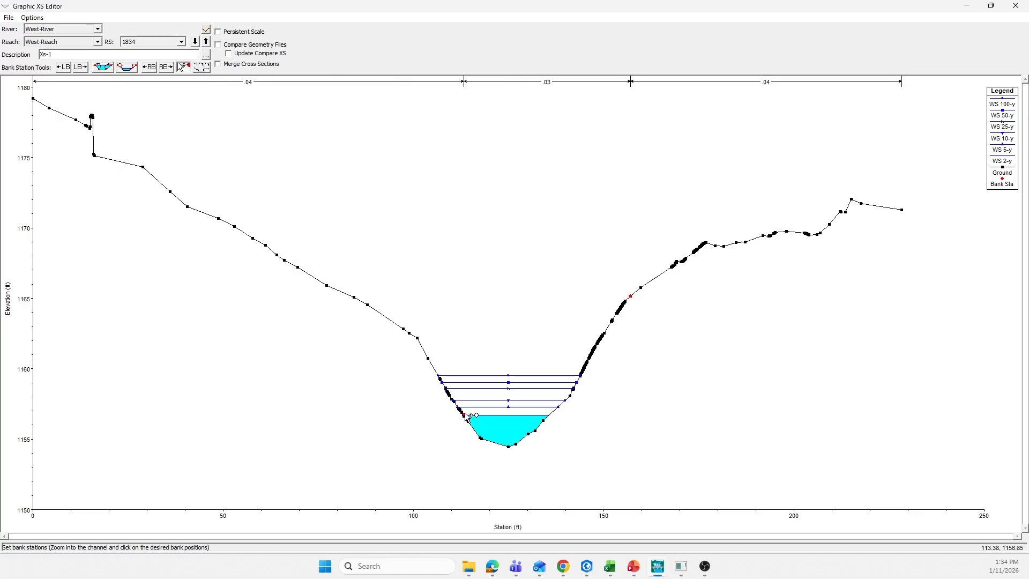
pyautogui.click(544, 422)
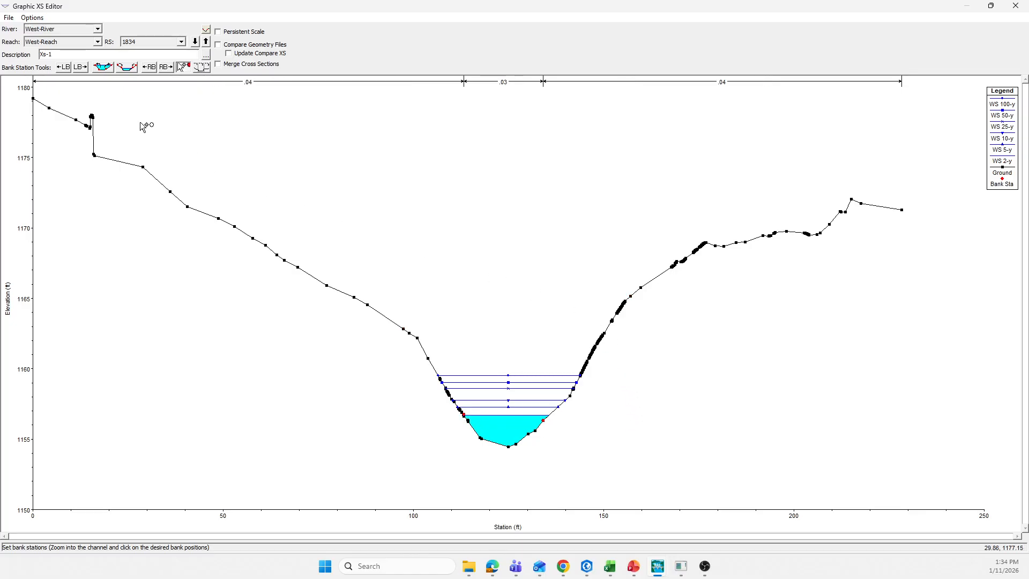
# - Add a ground point at the right edge of cross section 1834's 2-year water surface and set the right bank station on it
pyautogui.click(32, 17)
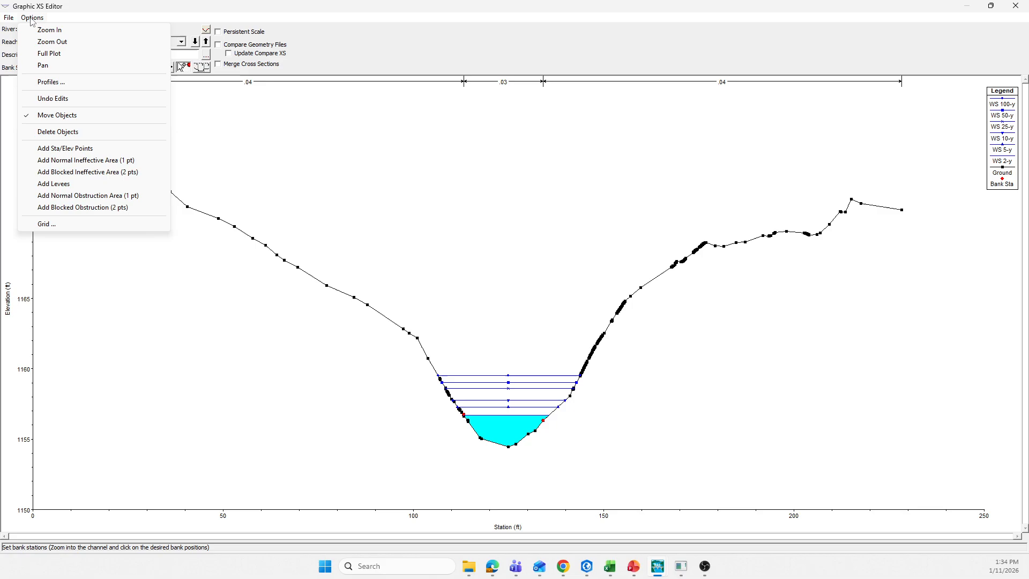
pyautogui.click(64, 149)
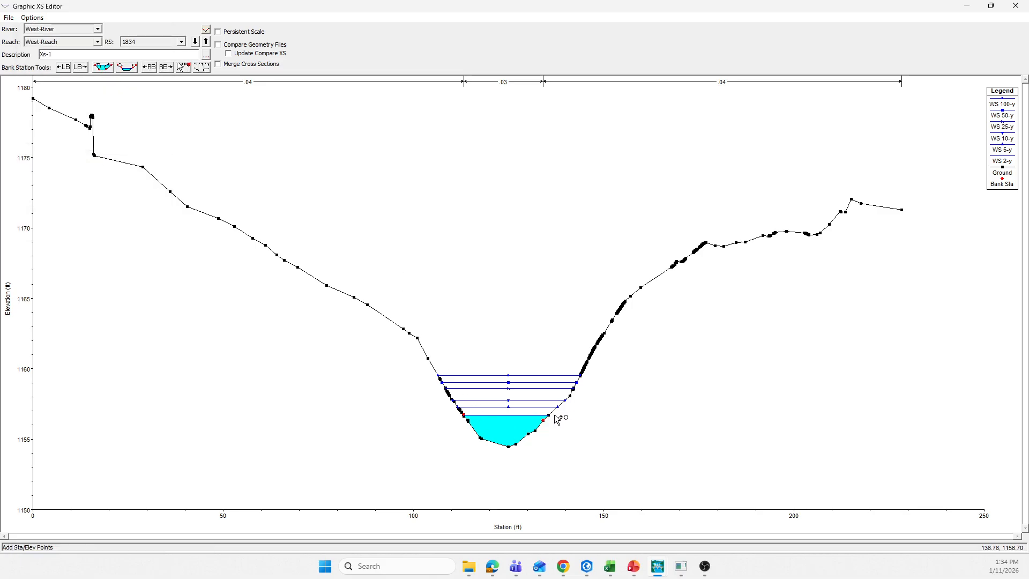
pyautogui.click(183, 67)
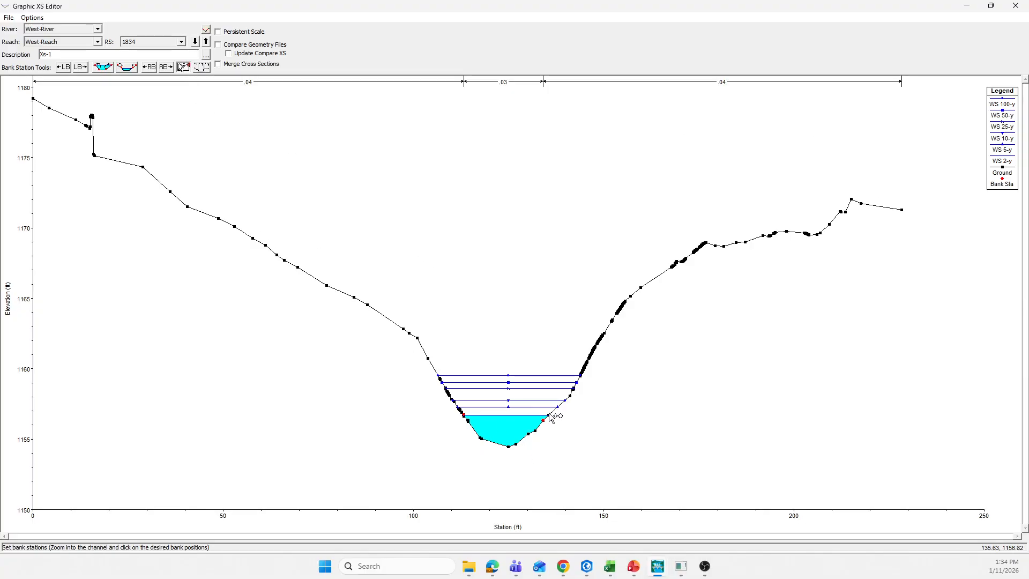
pyautogui.click(549, 413)
pyautogui.click(1026, 10)
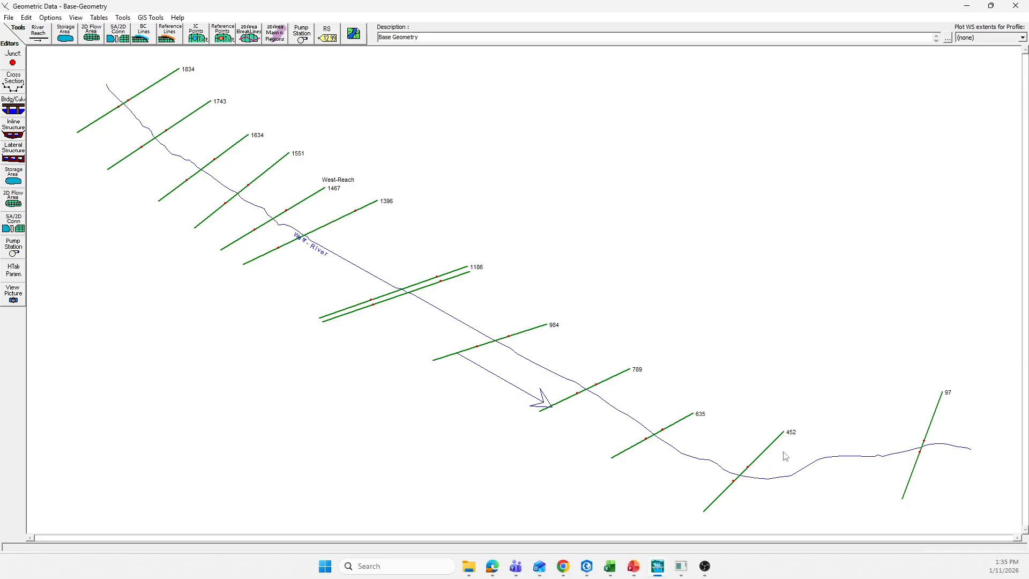
# - Open cross section 1743 in the graphical editor and add a station/elevation point at the left edge of the 2-year water surface
pyautogui.rightClick(181, 120)
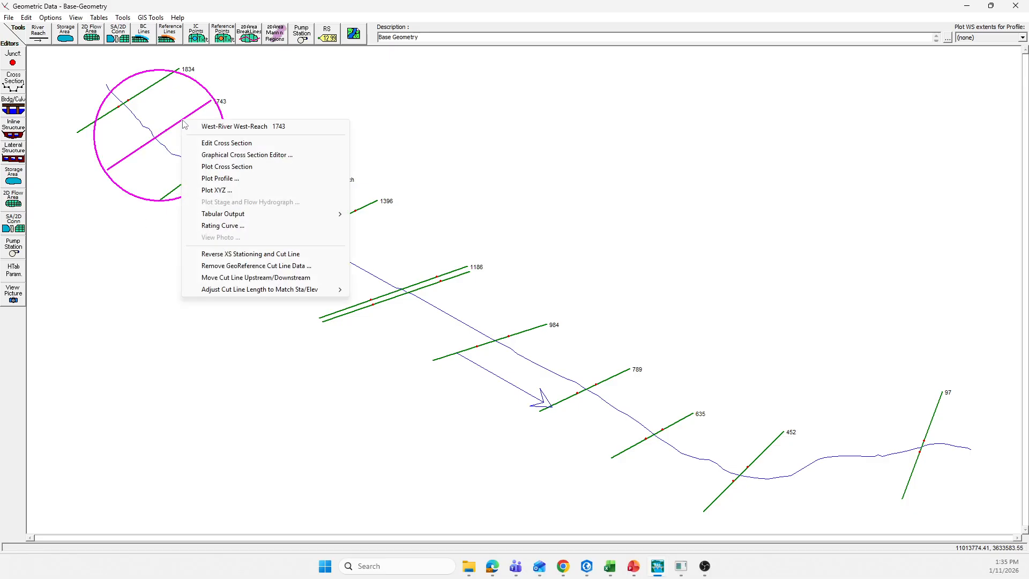
pyautogui.click(219, 144)
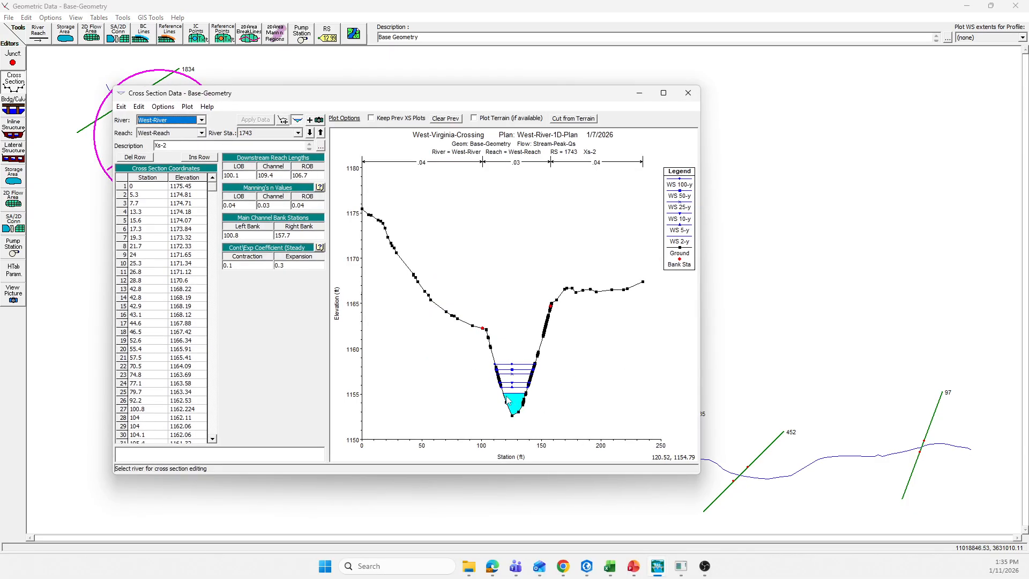
pyautogui.click(283, 120)
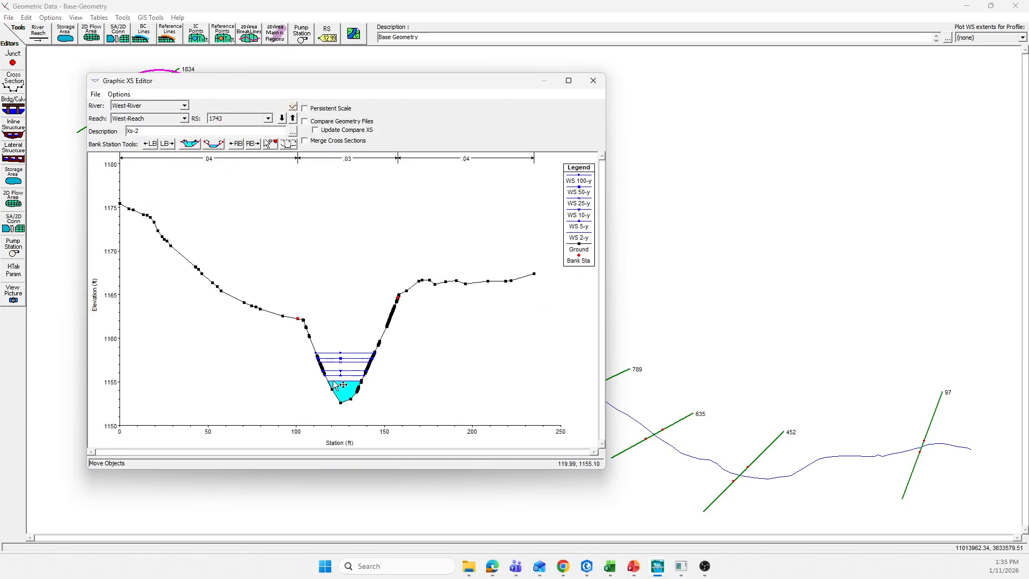
pyautogui.click(119, 95)
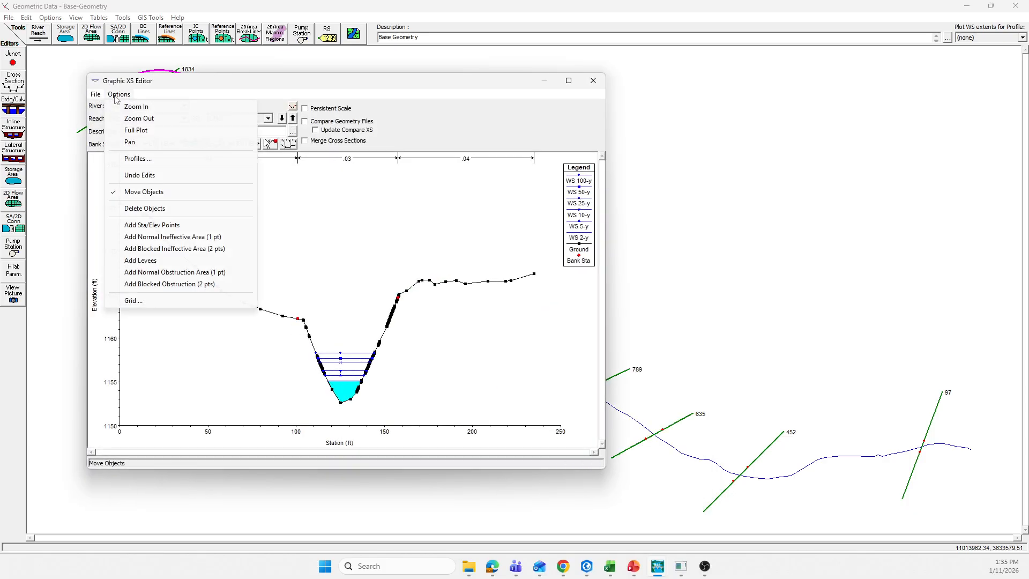
pyautogui.click(145, 225)
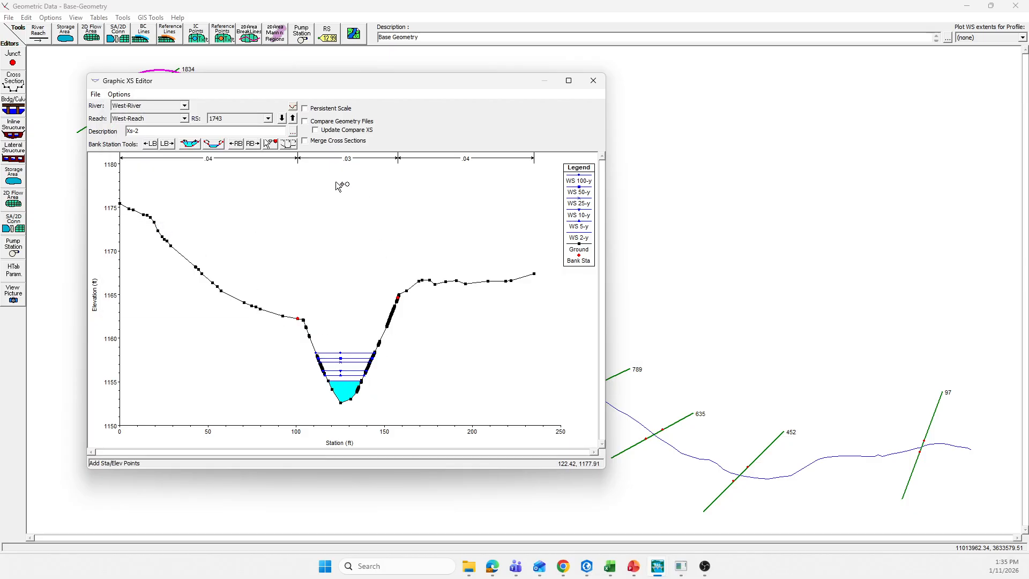
# - Set cross section 1743's left and right bank stations at the edges of the 2-year water surface and close the editor
pyautogui.click(270, 144)
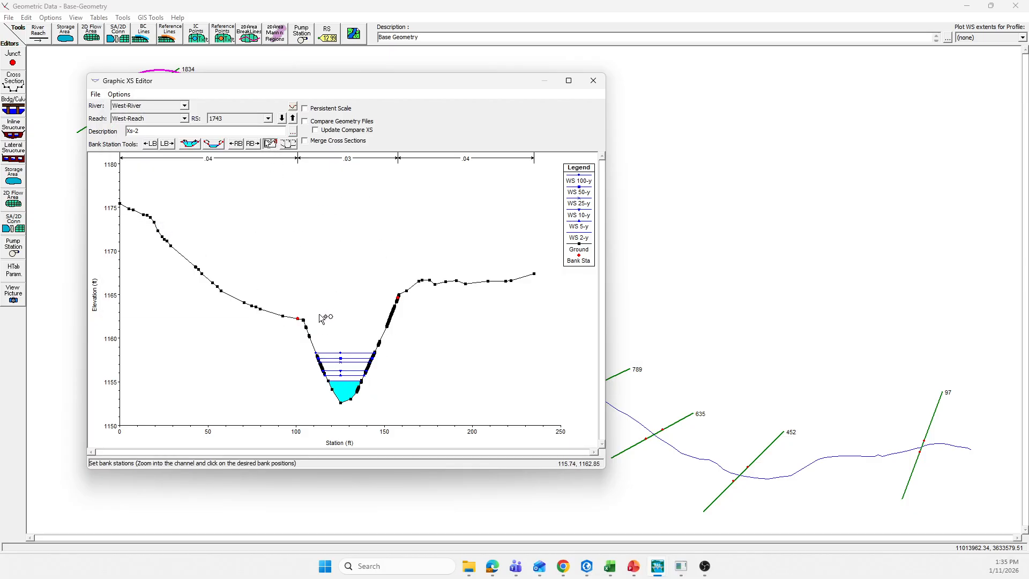
pyautogui.click(331, 384)
pyautogui.click(363, 382)
pyautogui.click(593, 81)
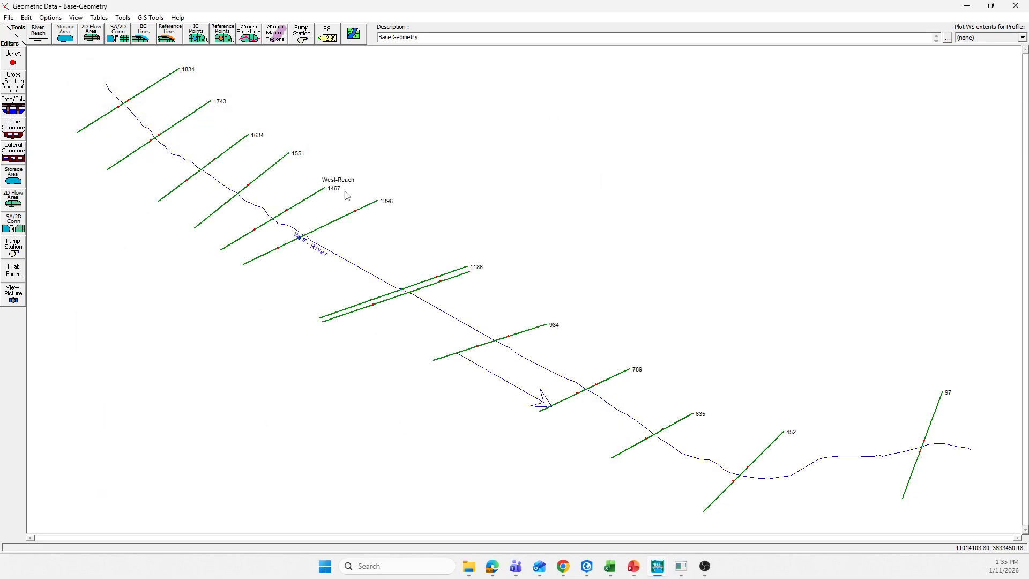
# - Open cross section 1634 in the graphical editor and add a station/elevation point at the right edge of the 2-year water surface
pyautogui.click(228, 155)
pyautogui.click(246, 173)
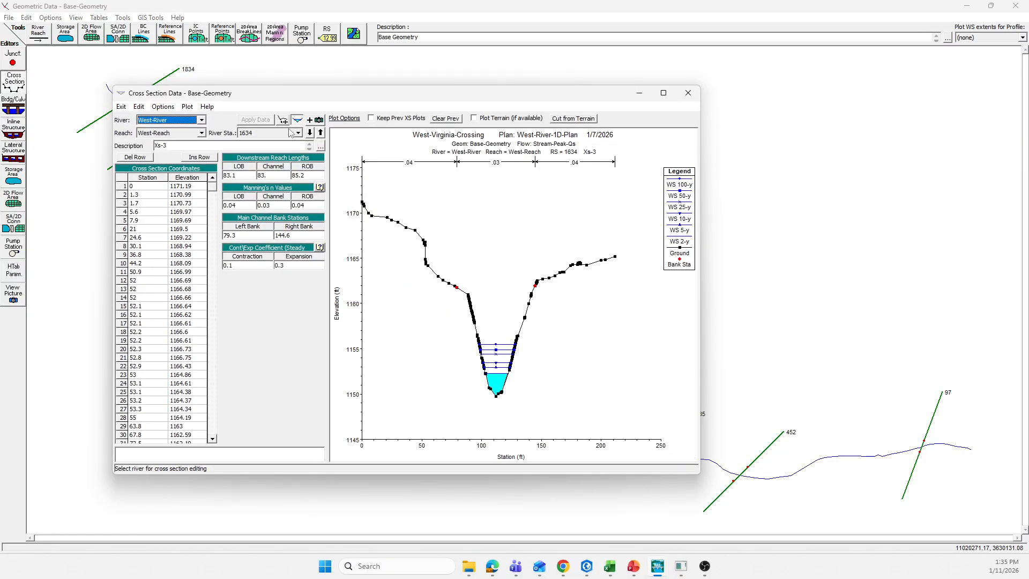
pyautogui.click(283, 119)
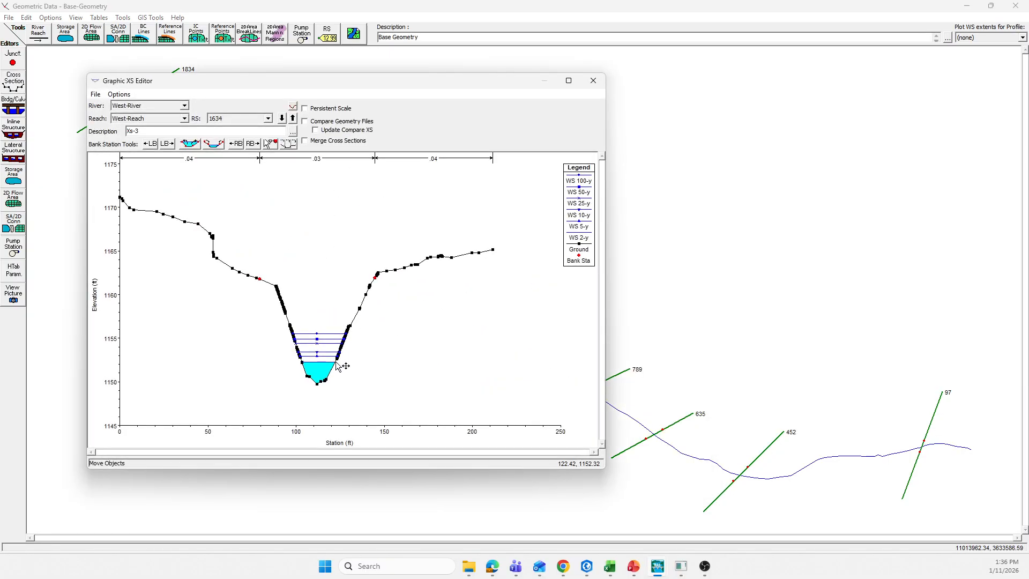
pyautogui.click(119, 94)
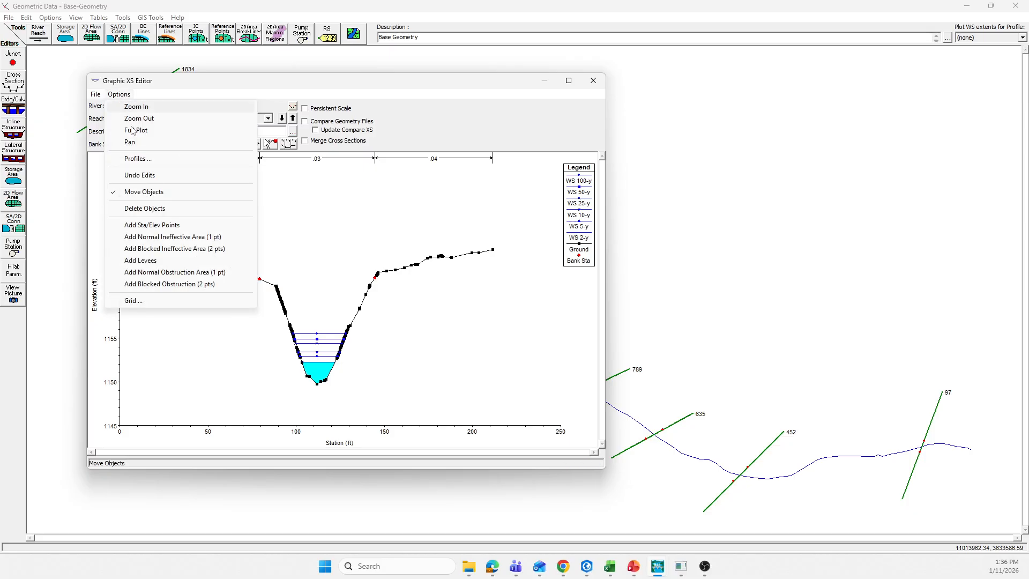
pyautogui.click(149, 224)
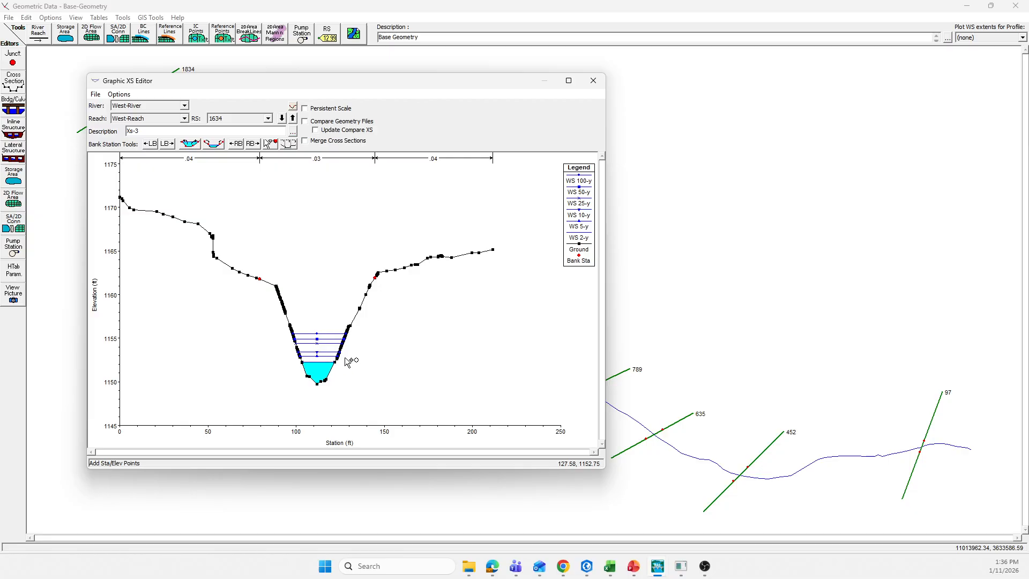
# - Set cross section 1634's left and right bank stations at the edges of the 2-year water surface and close the editor
pyautogui.click(269, 144)
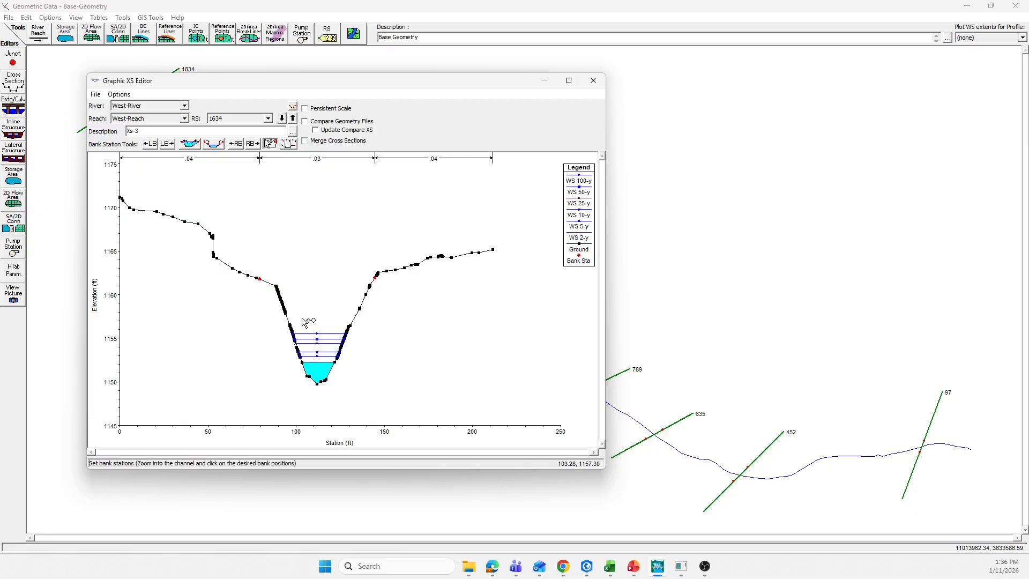
pyautogui.click(304, 364)
pyautogui.click(335, 364)
pyautogui.click(593, 81)
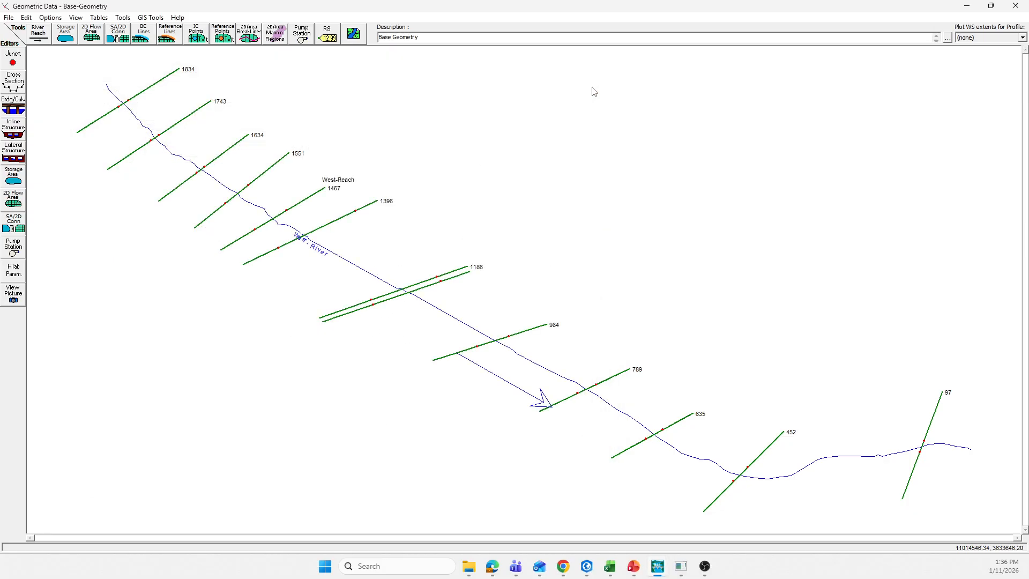
# - Graphically move both bank stations of cross section 1551 to the edges of the 2-year water surface
pyautogui.rightClick(260, 180)
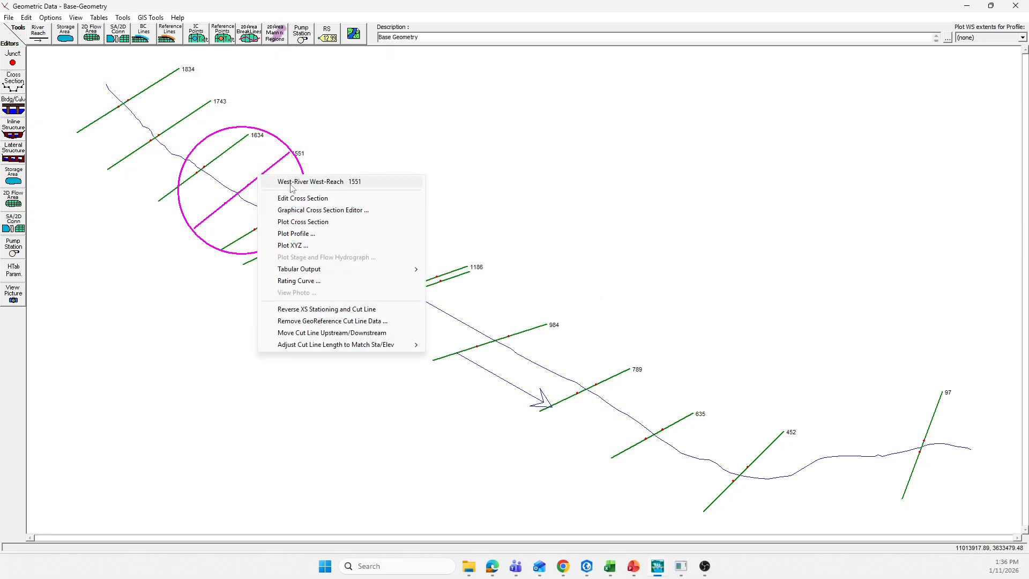
pyautogui.click(301, 200)
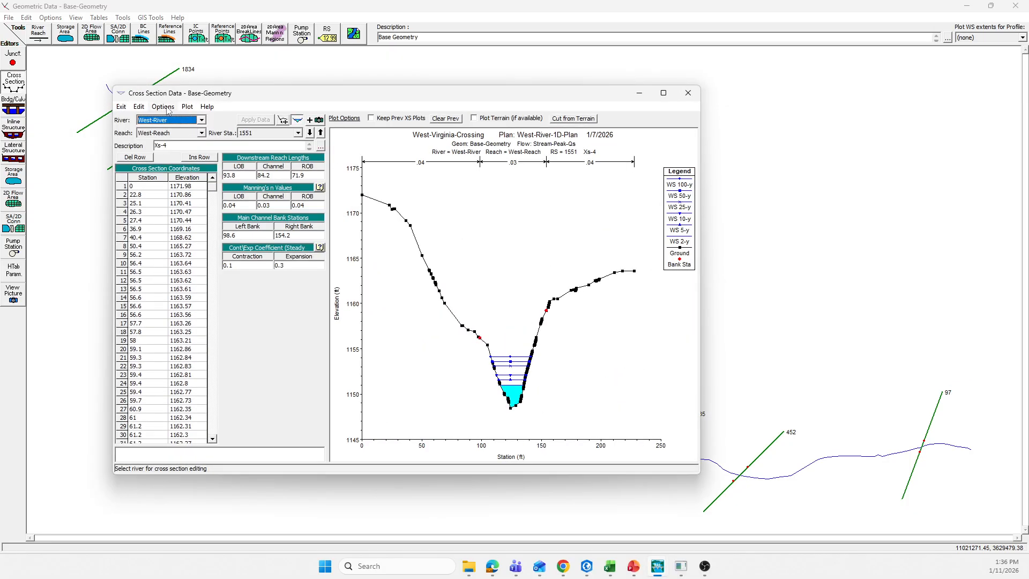
pyautogui.click(282, 121)
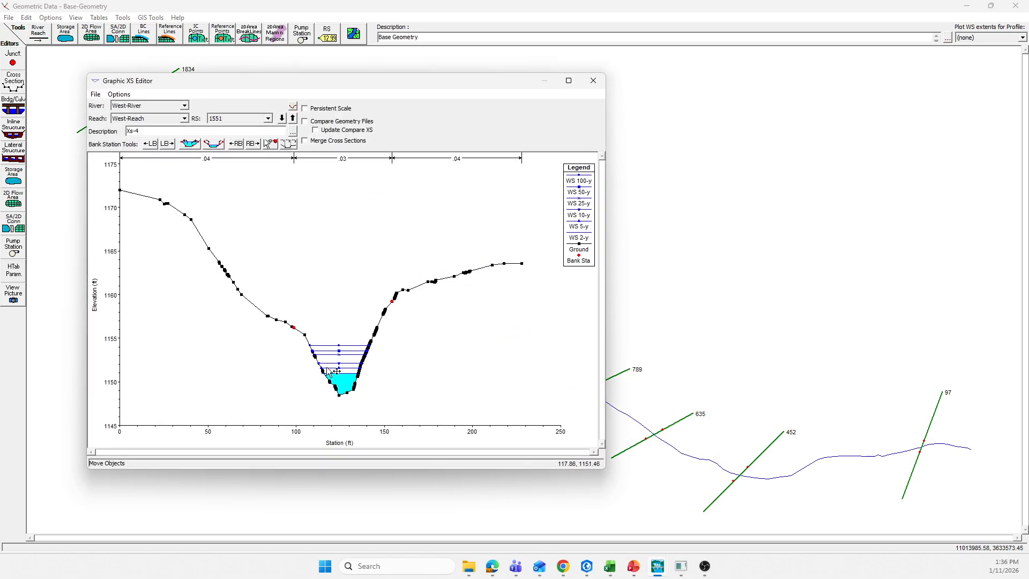
pyautogui.click(270, 143)
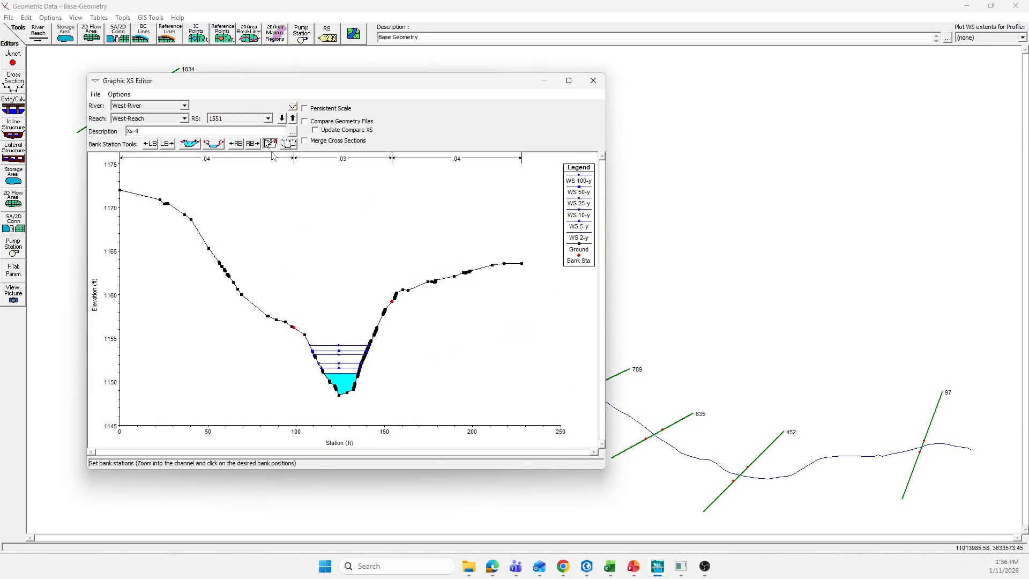
pyautogui.click(324, 373)
pyautogui.click(360, 379)
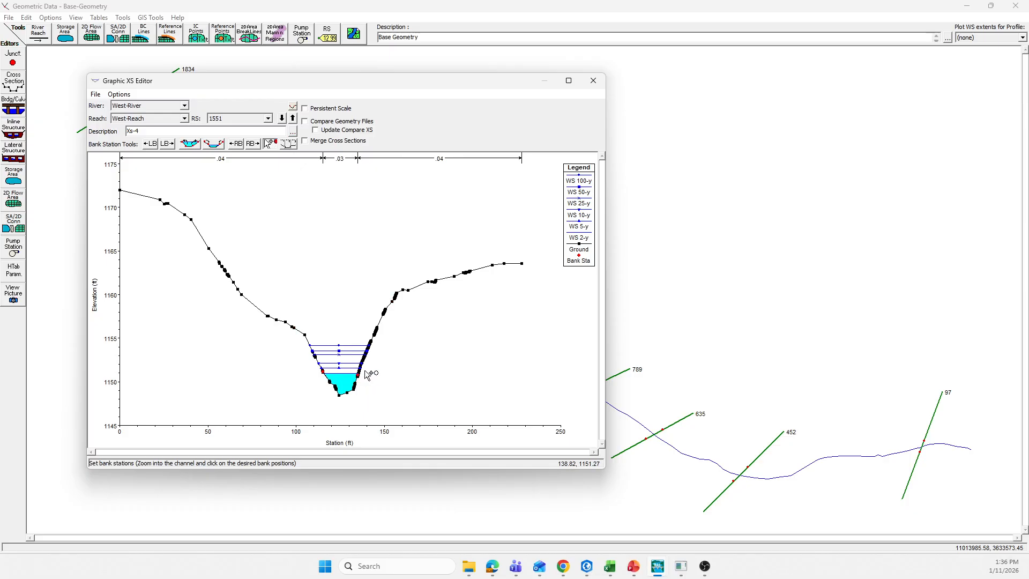
pyautogui.click(593, 80)
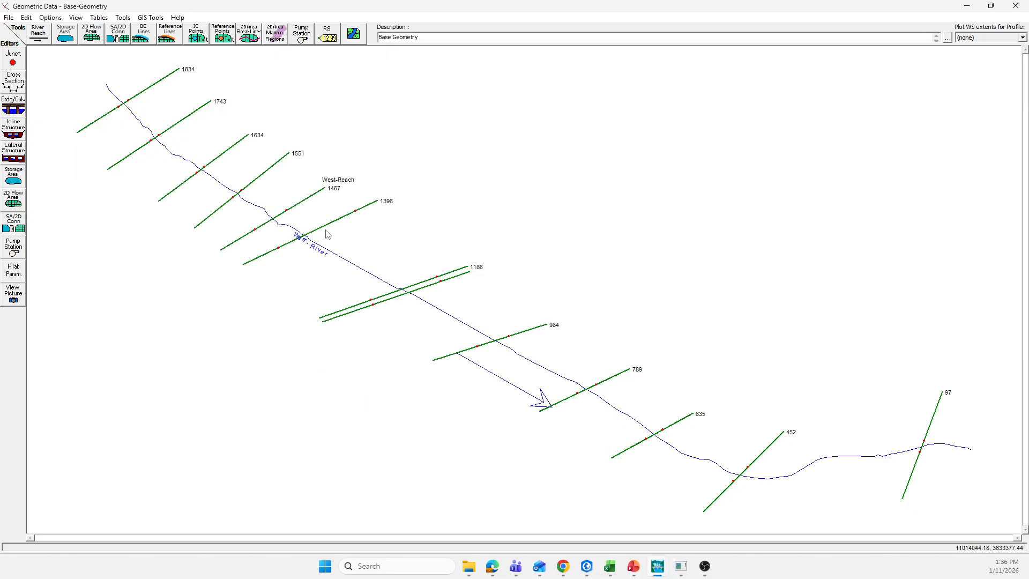
# - Graphically move both bank stations of cross section 1467 to the edges of the 2-year water surface
pyautogui.rightClick(300, 209)
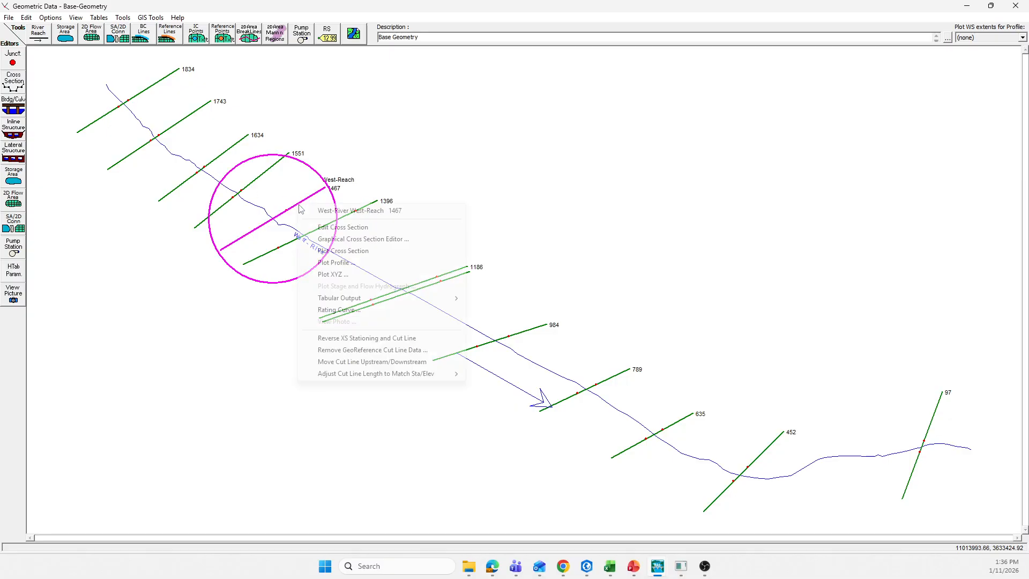
pyautogui.click(333, 225)
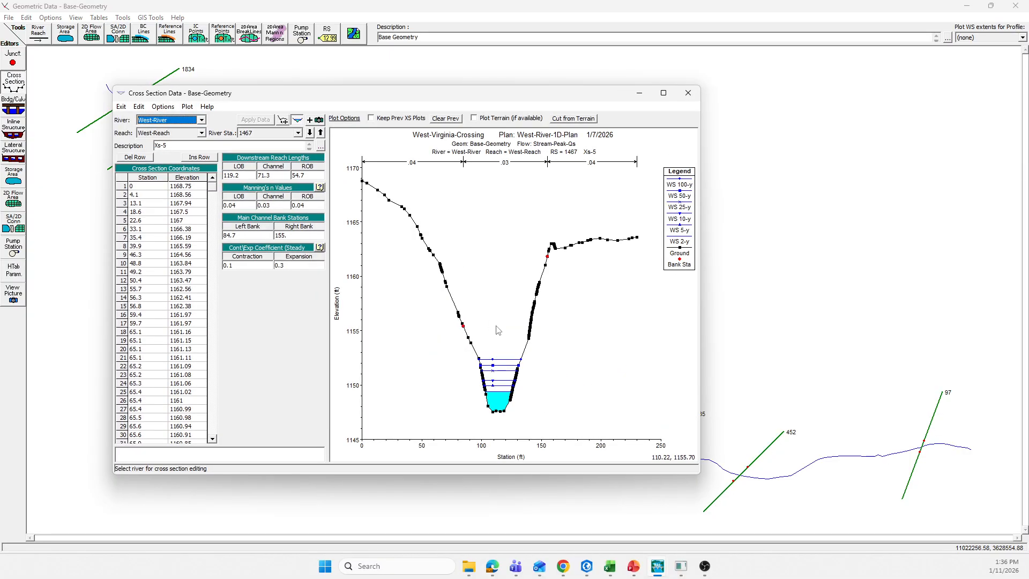
pyautogui.click(283, 119)
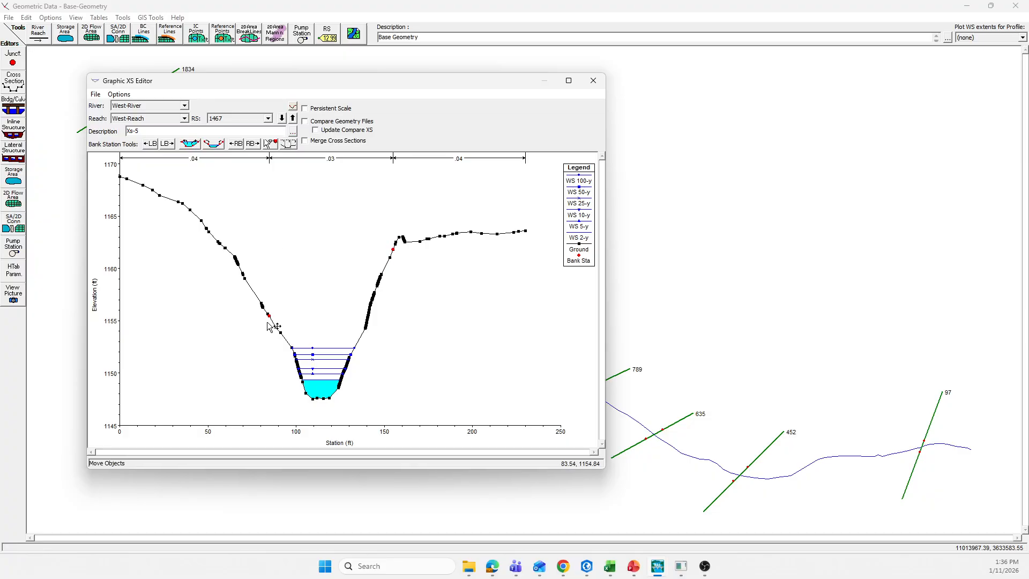
pyautogui.click(270, 144)
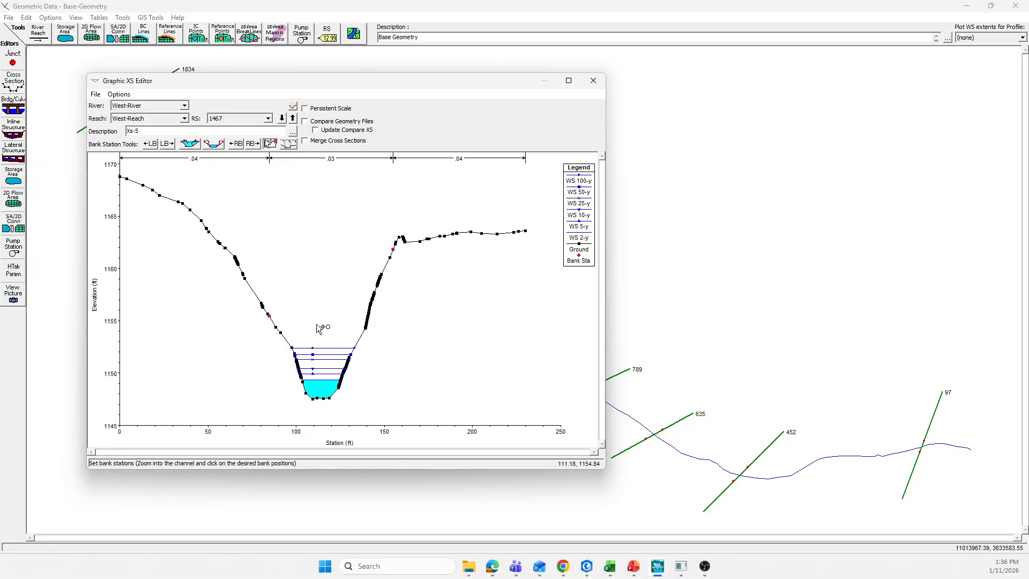
pyautogui.click(303, 383)
pyautogui.click(340, 381)
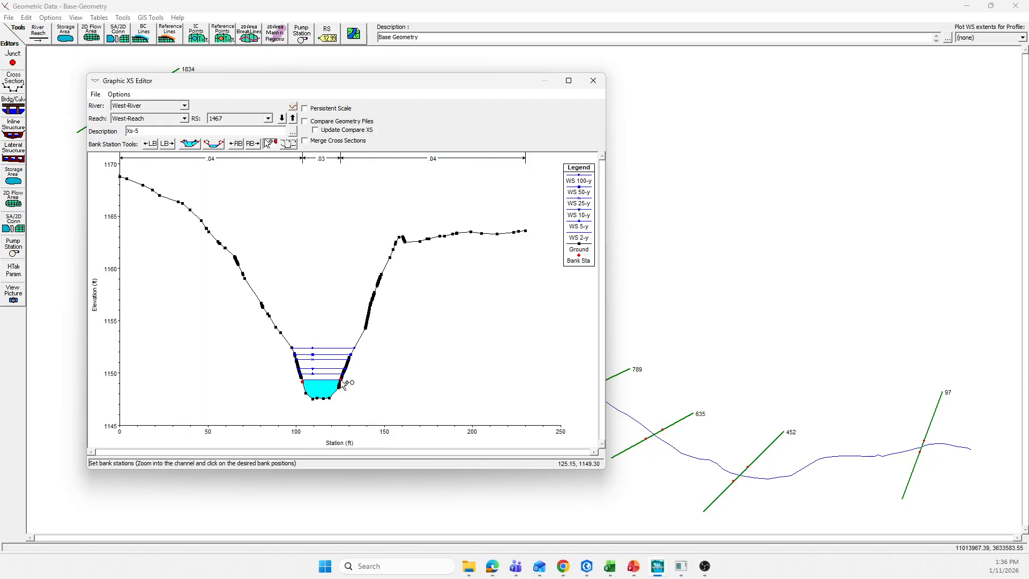
pyautogui.click(593, 80)
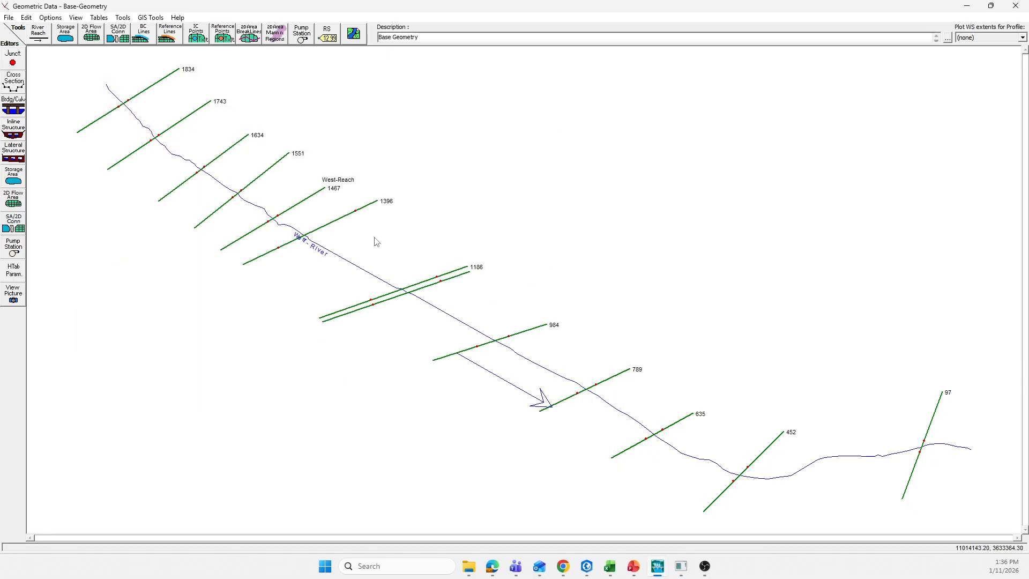
# - Open cross section 1396 in the graphical editor and set its left and right bank stations near the water surface edges
pyautogui.rightClick(320, 228)
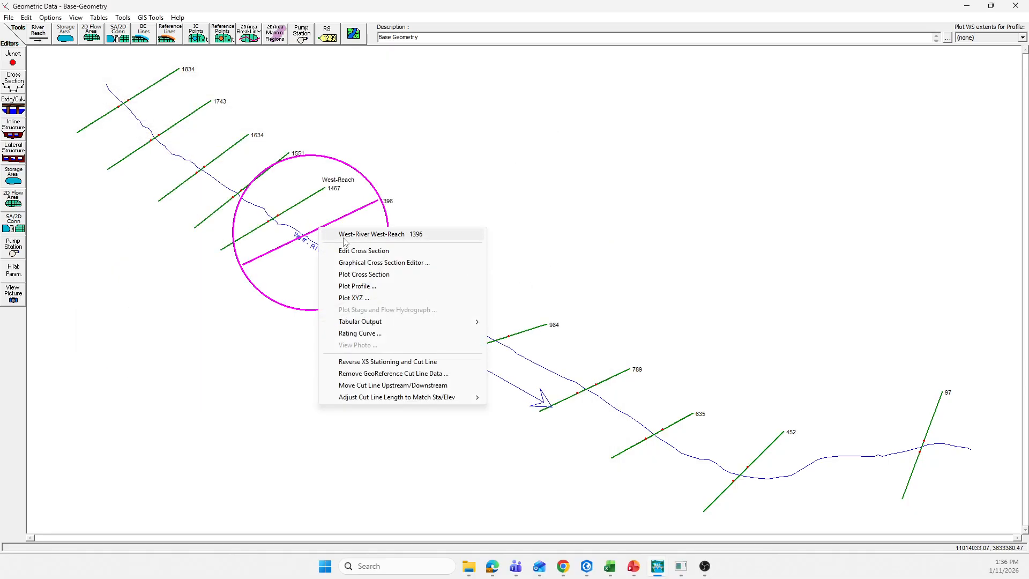
pyautogui.click(354, 251)
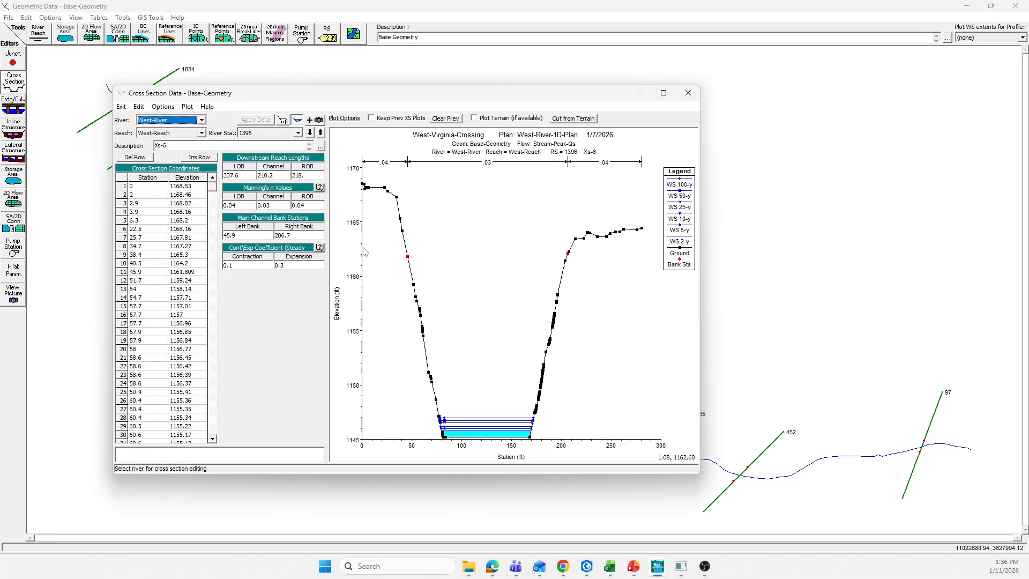
pyautogui.click(284, 120)
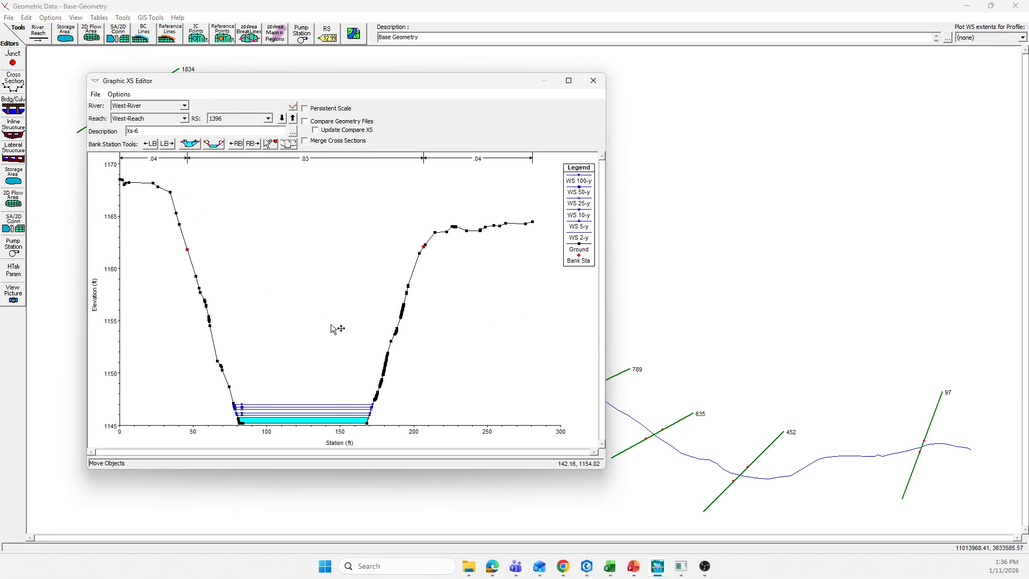
pyautogui.click(269, 145)
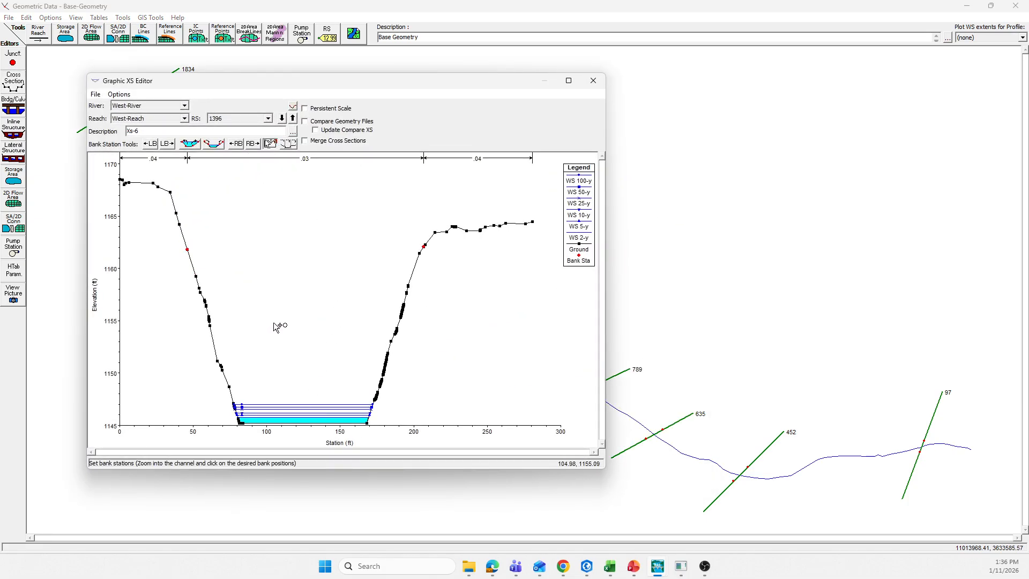
pyautogui.click(239, 421)
pyautogui.click(376, 400)
# - Add a station/elevation point at the right edge of cross section 1396's 2-year water surface and move the right bank station there
pyautogui.click(120, 94)
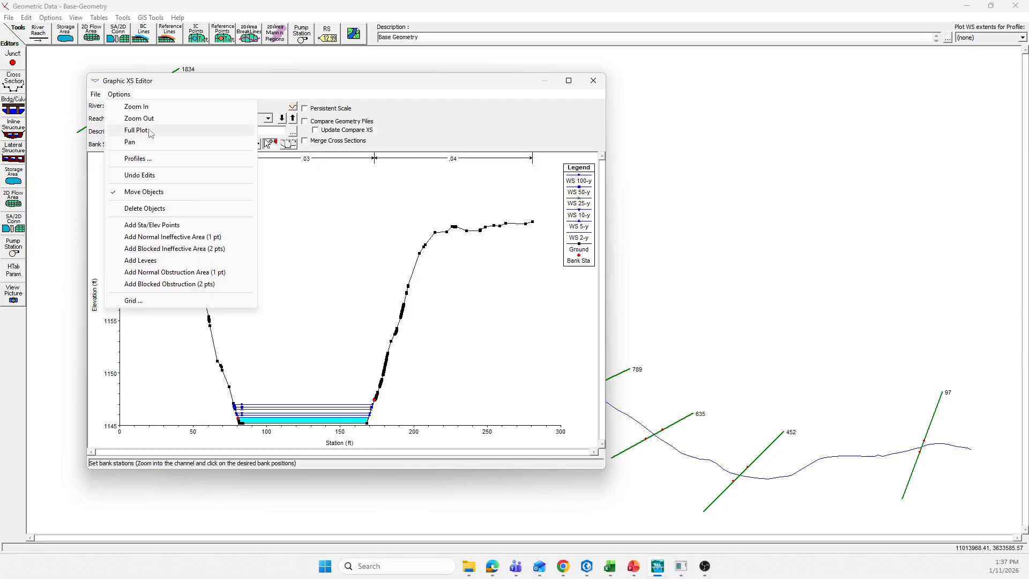
pyautogui.click(144, 225)
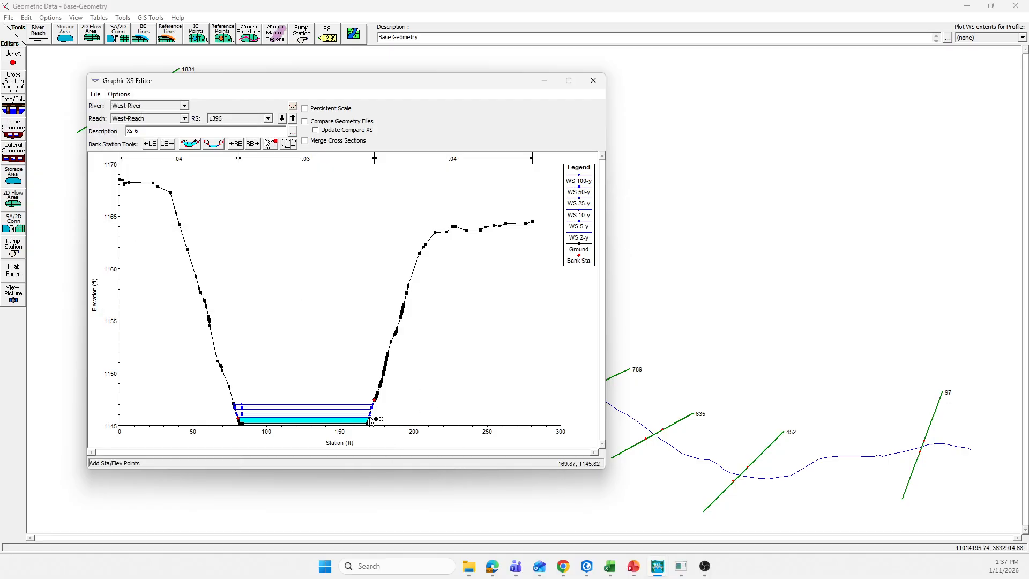
pyautogui.click(270, 144)
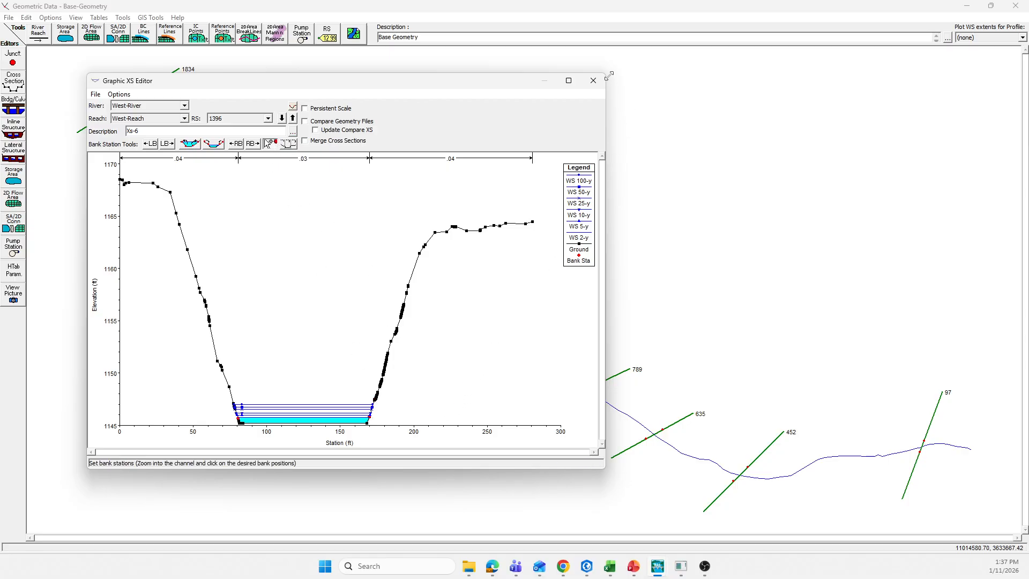
pyautogui.click(593, 82)
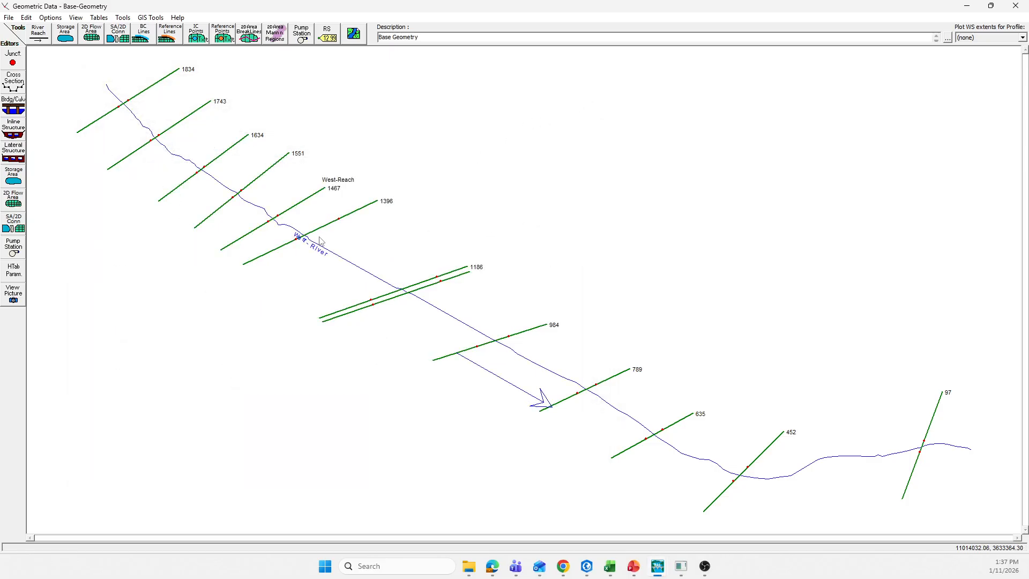
# - Open cross section 1186 in the graphical editor and add station/elevation points at the edges of the 2-year water surface
pyautogui.rightClick(412, 289)
pyautogui.click(457, 307)
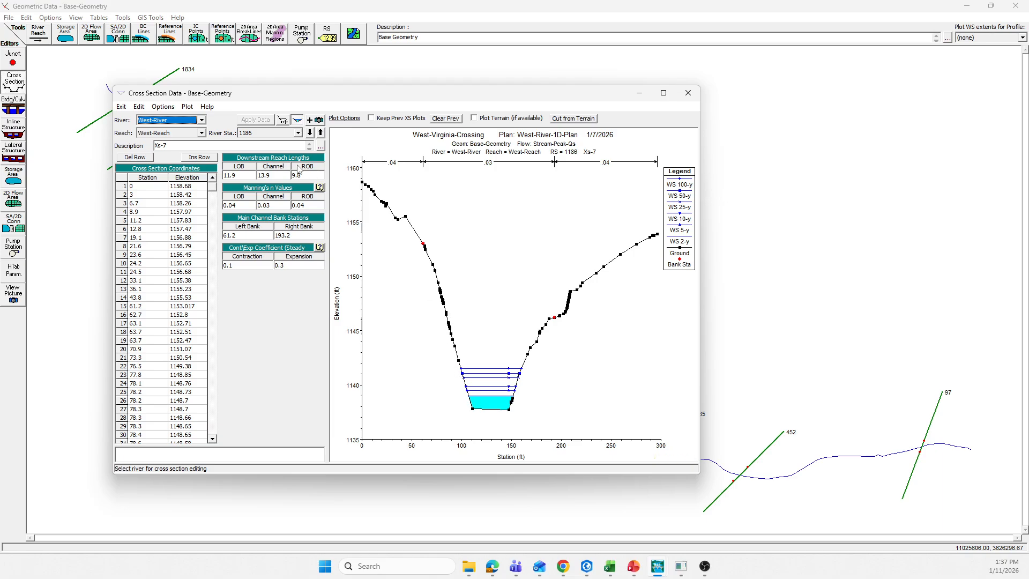
pyautogui.click(284, 119)
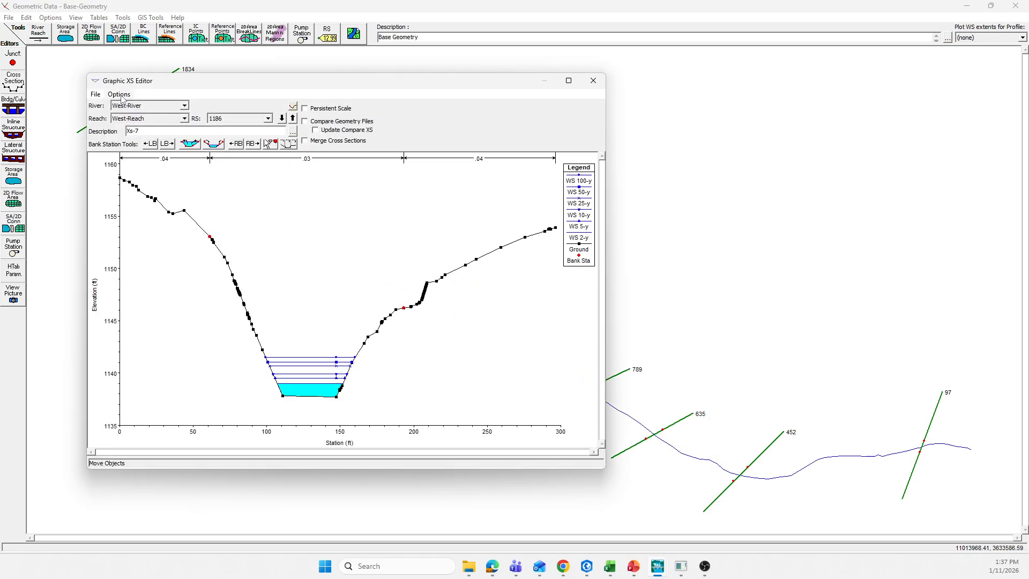
pyautogui.click(120, 95)
pyautogui.click(149, 225)
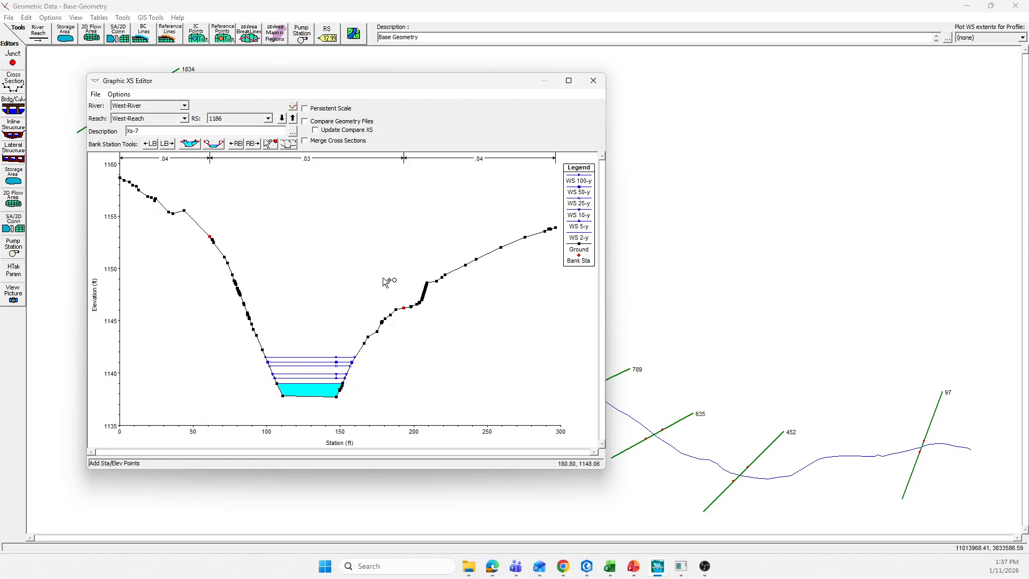
# - Set cross section 1186's left and right bank stations at the 2-year water surface edges and close the editor
pyautogui.click(269, 143)
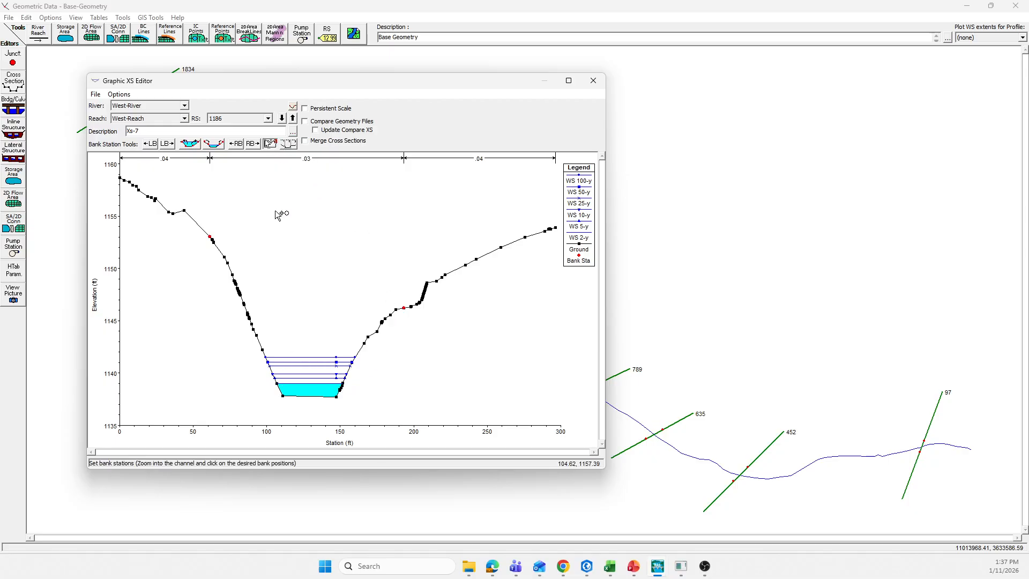
pyautogui.click(277, 383)
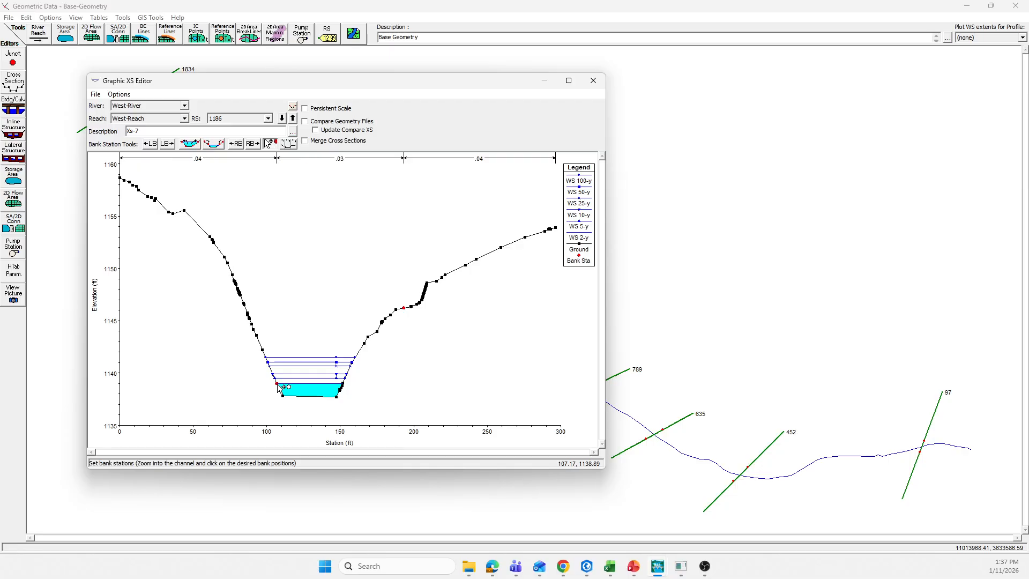
pyautogui.click(341, 384)
pyautogui.click(594, 83)
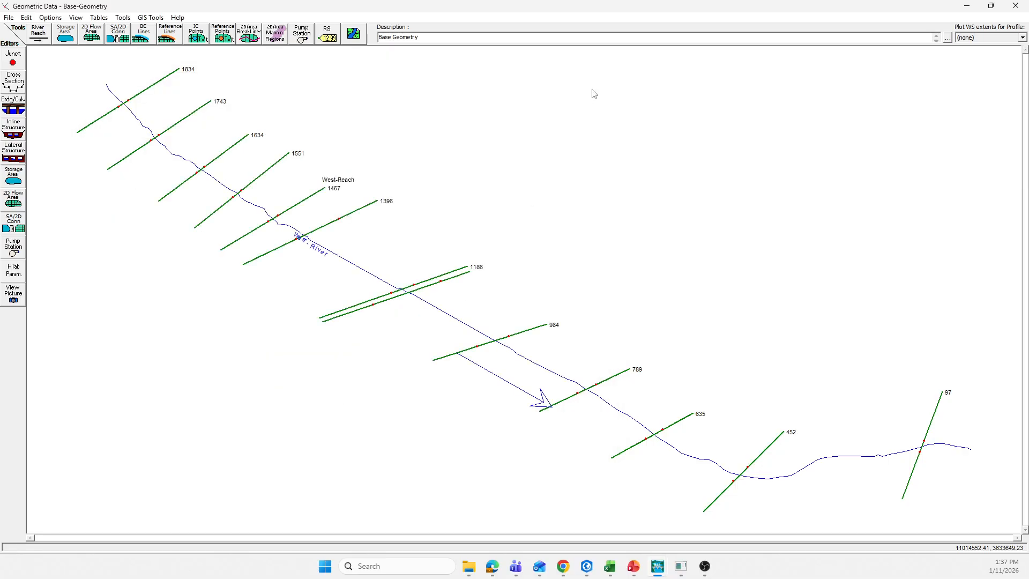
# - Open cross section 1172 in the graphical editor and add station/elevation points at the edges of the 2-year water surface
pyautogui.rightClick(433, 289)
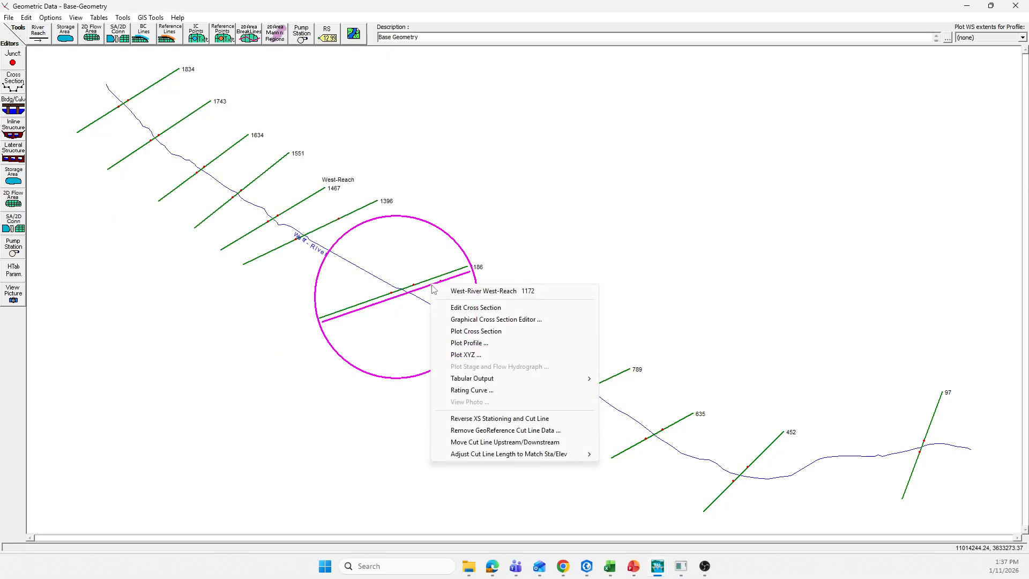
pyautogui.click(467, 308)
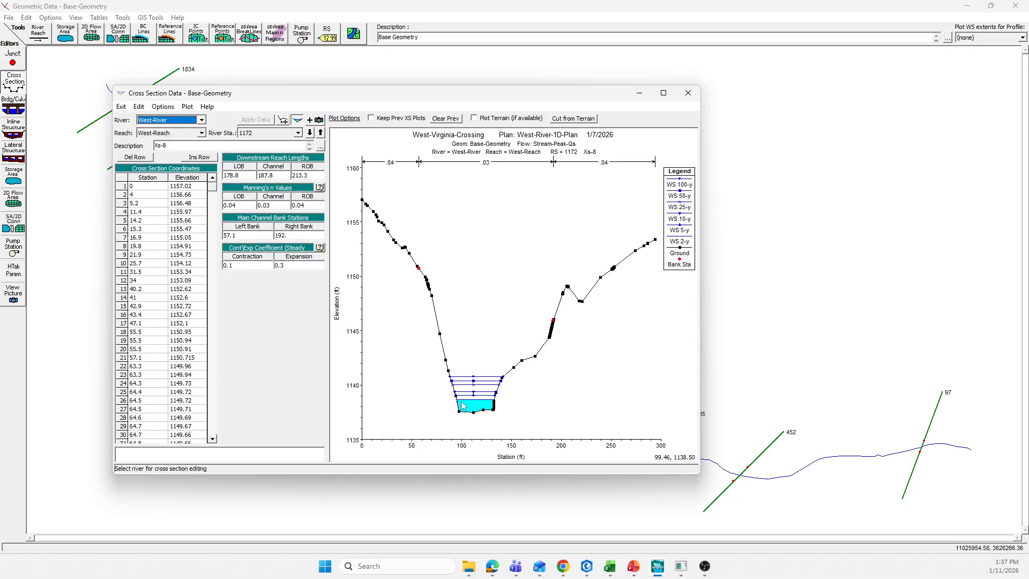
pyautogui.click(170, 107)
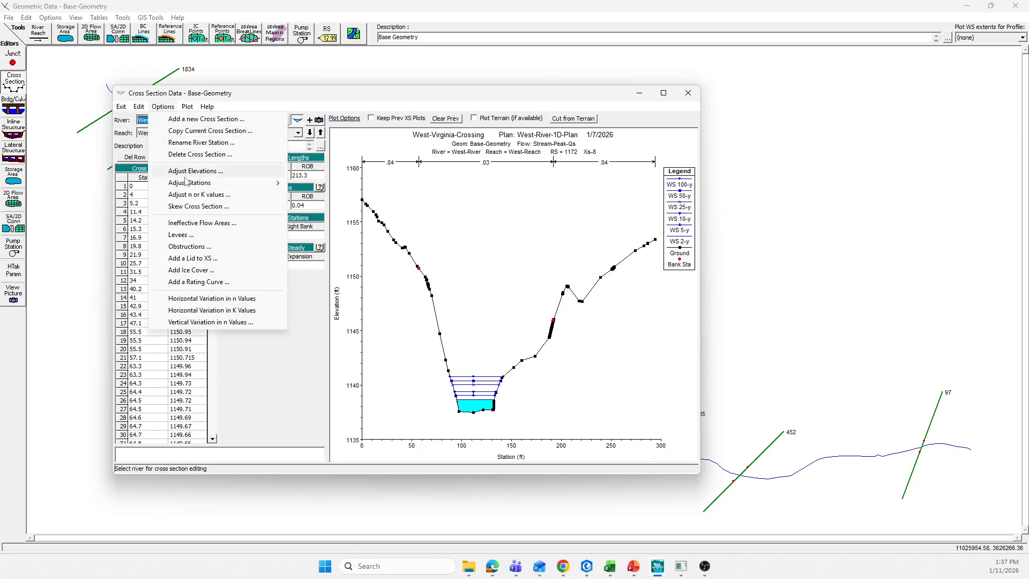
pyautogui.click(284, 104)
pyautogui.click(282, 121)
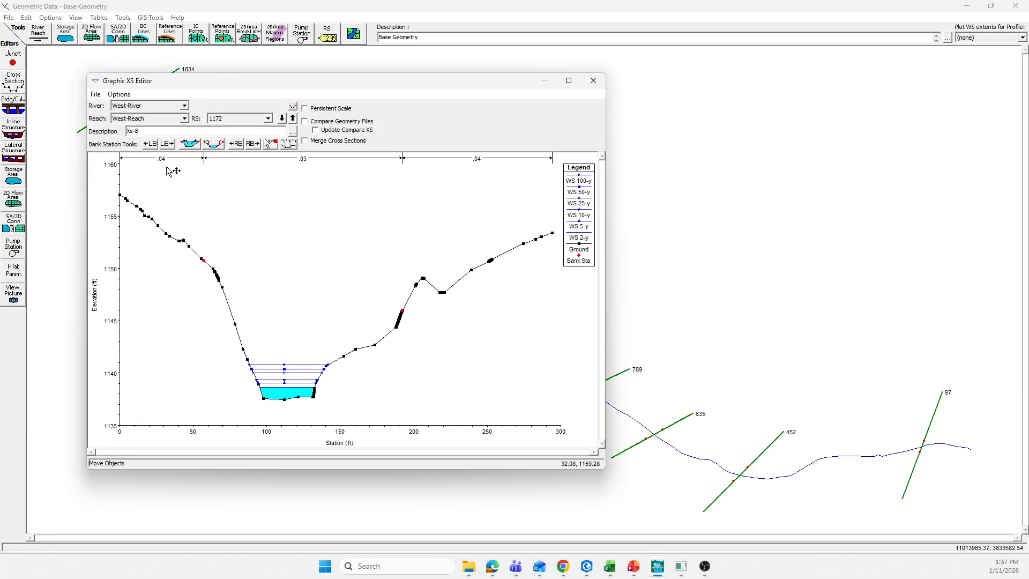
pyautogui.click(117, 95)
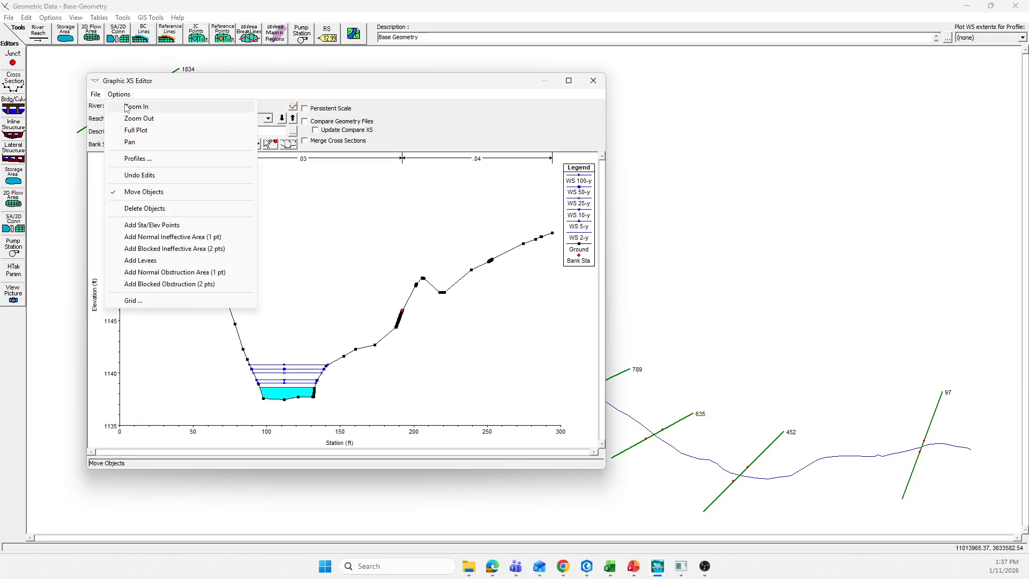
pyautogui.click(155, 225)
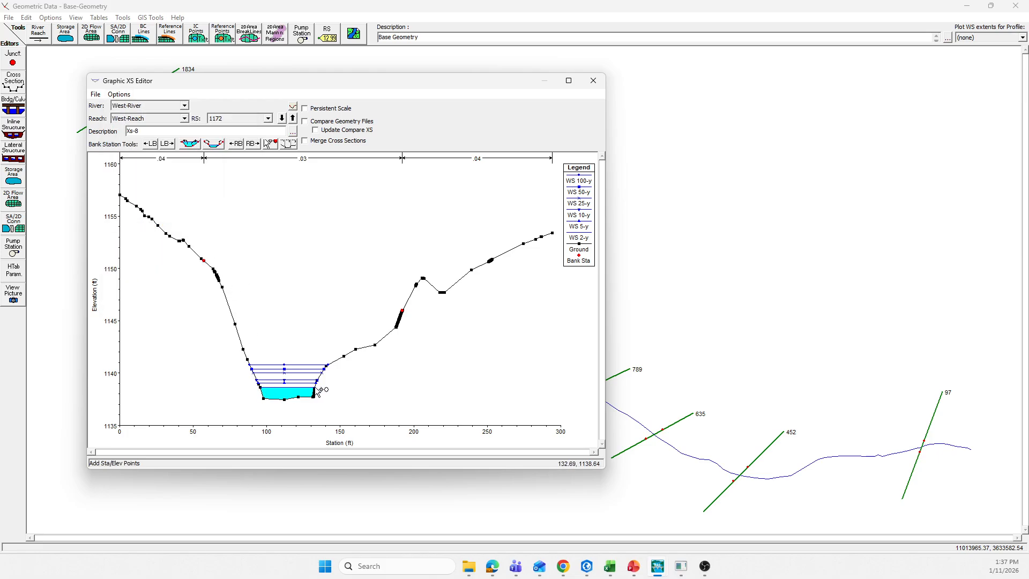
# - Set cross section 1172's left and right bank stations at the 2-year water surface edges and close the editor
pyautogui.click(269, 143)
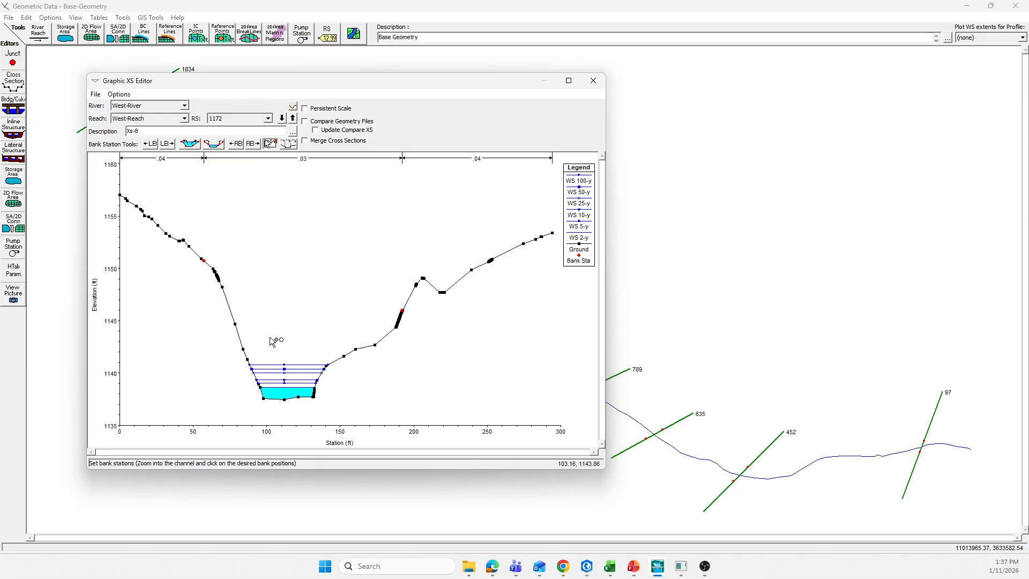
pyautogui.click(260, 386)
pyautogui.click(315, 388)
pyautogui.click(593, 80)
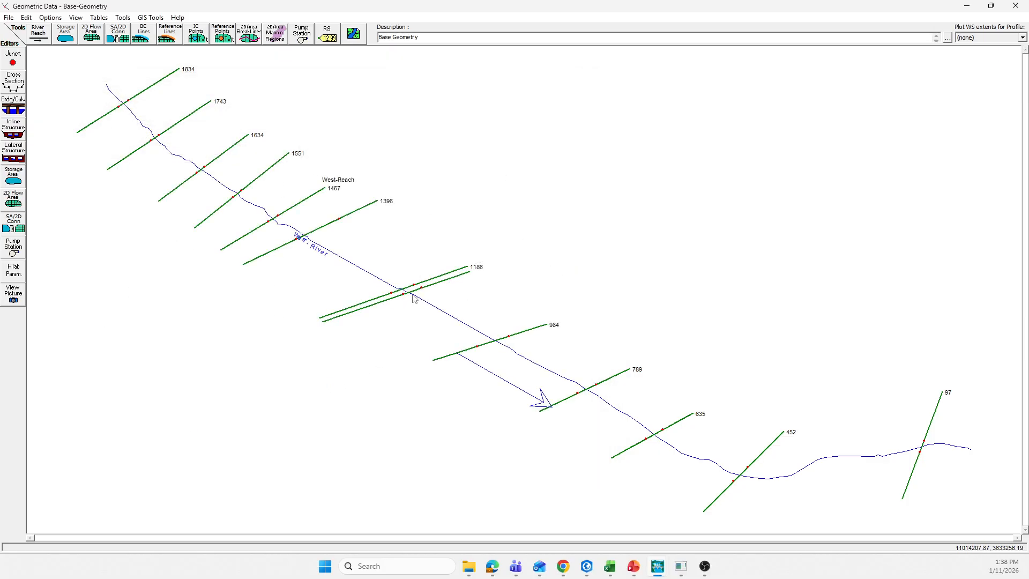
# - Open cross section 984 in the graphical editor and add station/elevation points at the edges of the 2-year water surface
pyautogui.rightClick(522, 336)
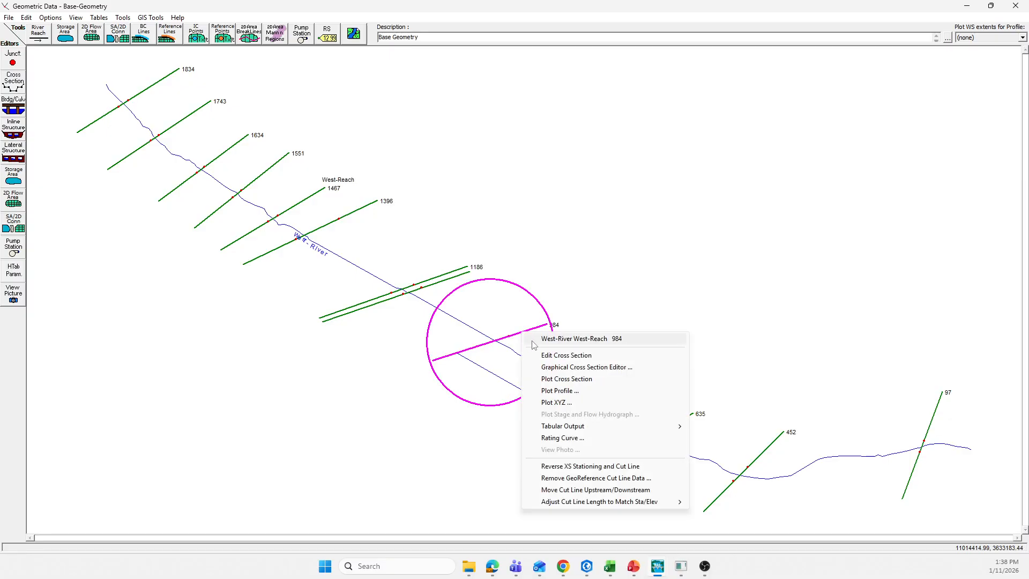
pyautogui.click(549, 356)
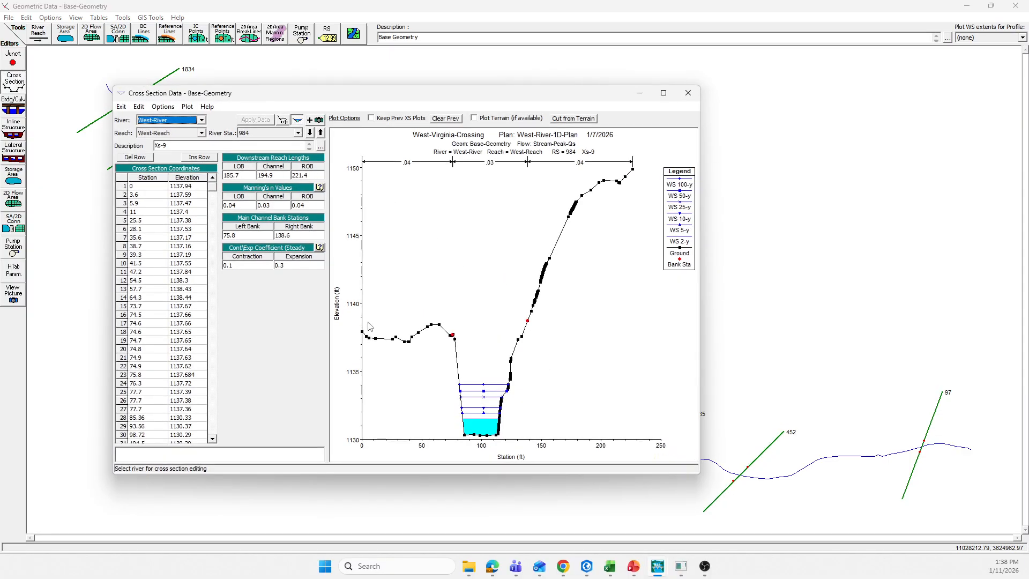
pyautogui.click(282, 119)
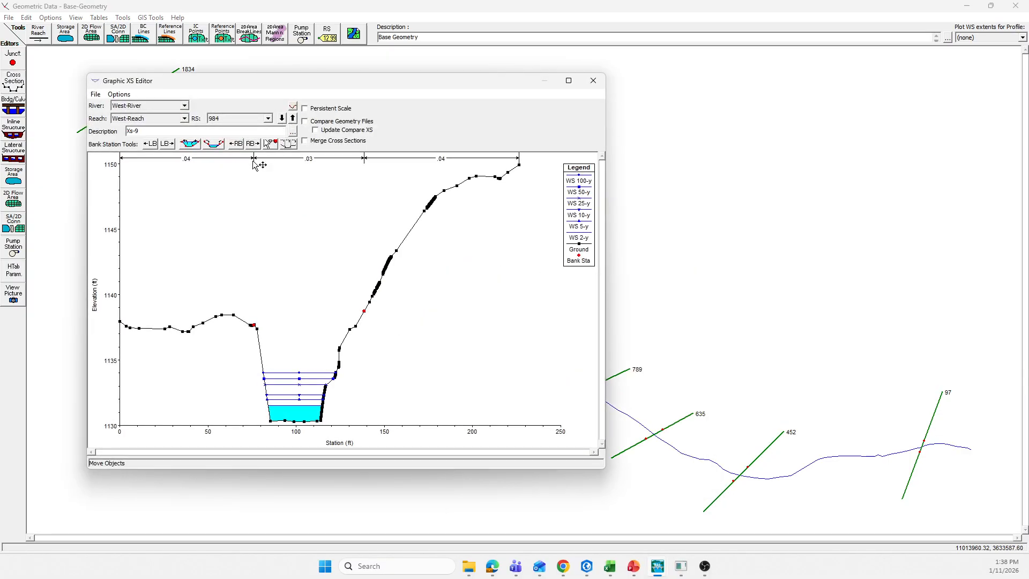
pyautogui.click(118, 95)
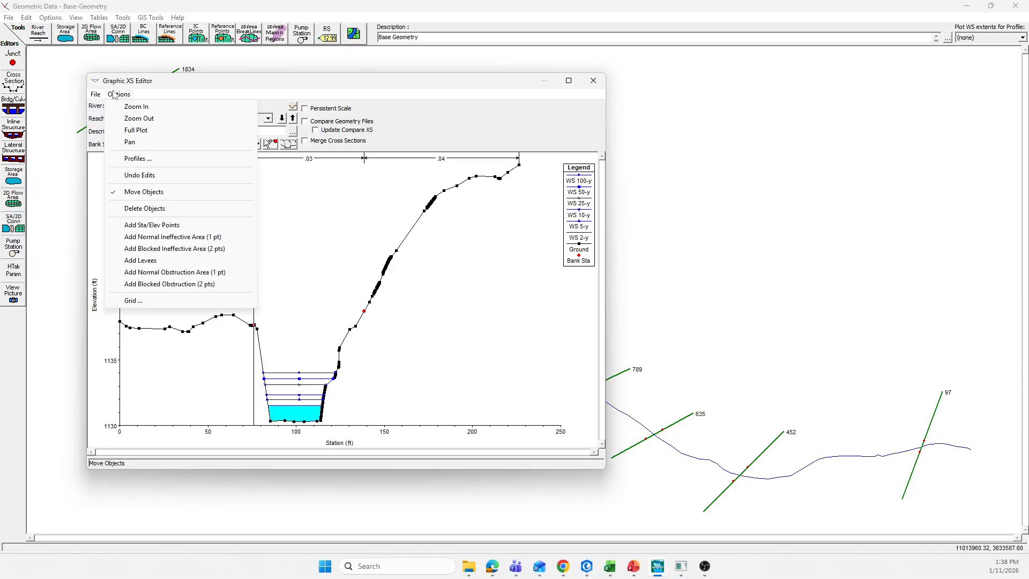
pyautogui.click(141, 225)
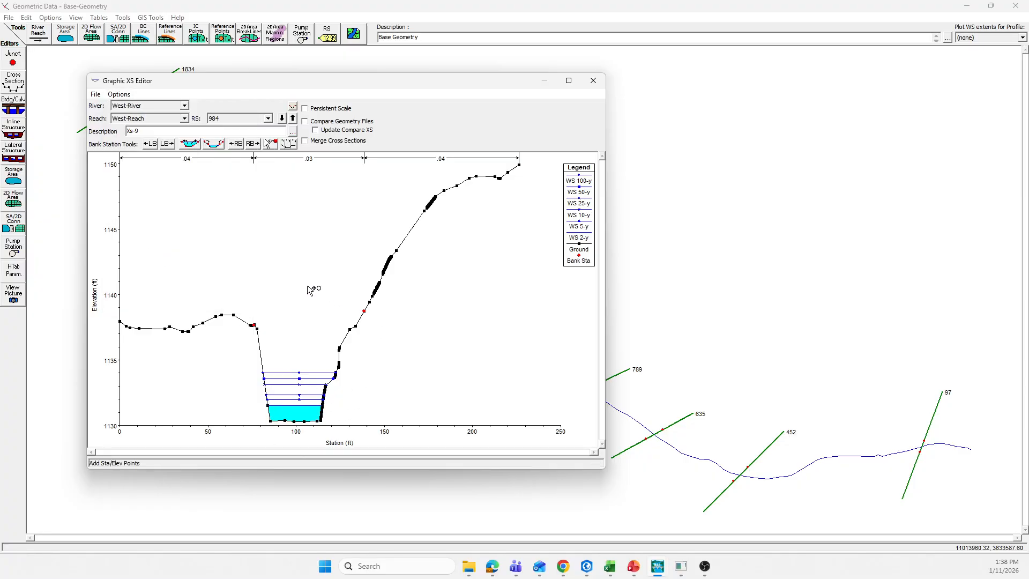
# - Set cross section 984's left and right bank stations at the 2-year water surface edges and close the editor
pyautogui.click(273, 143)
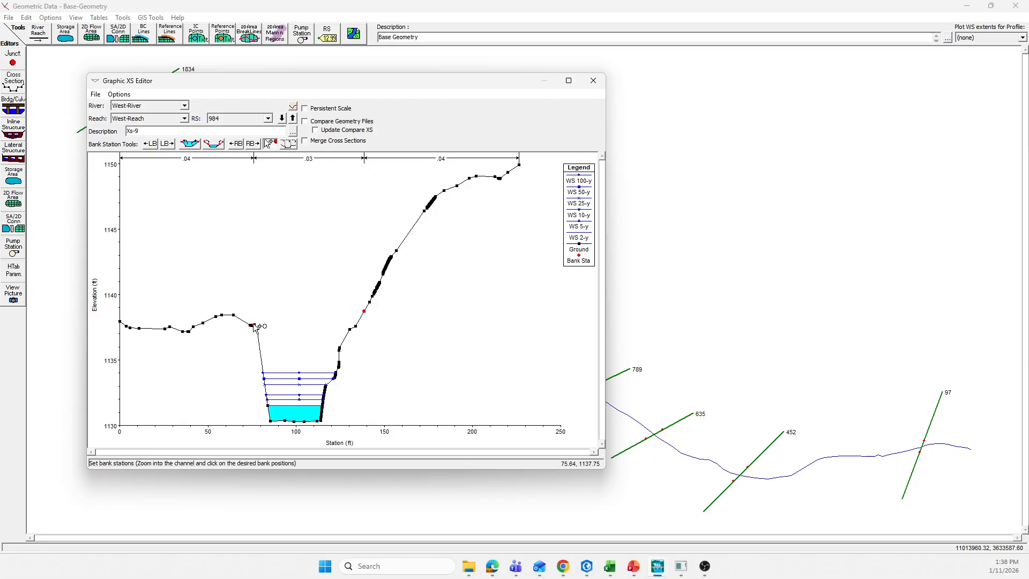
pyautogui.click(268, 406)
pyautogui.click(324, 407)
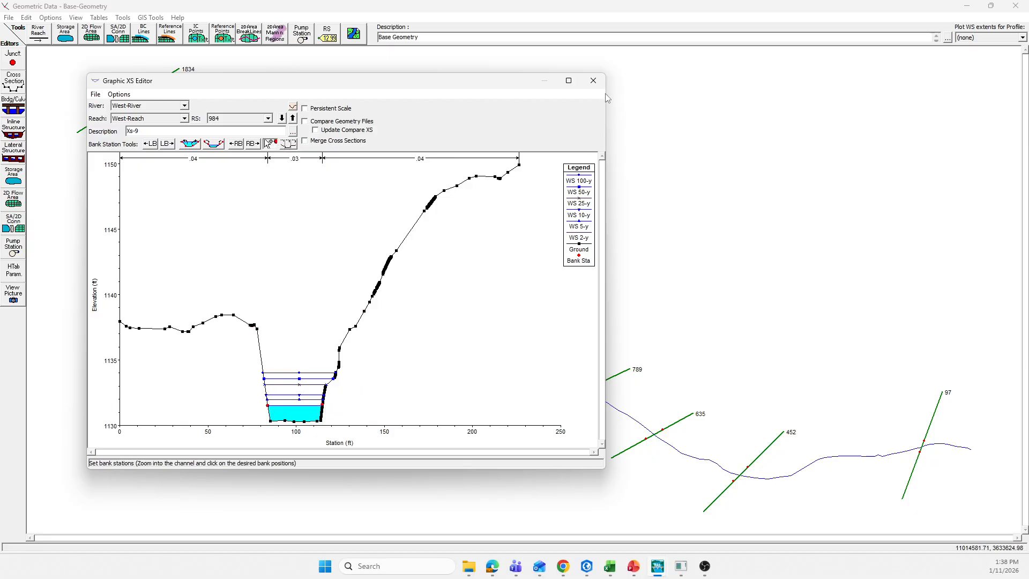
pyautogui.click(593, 80)
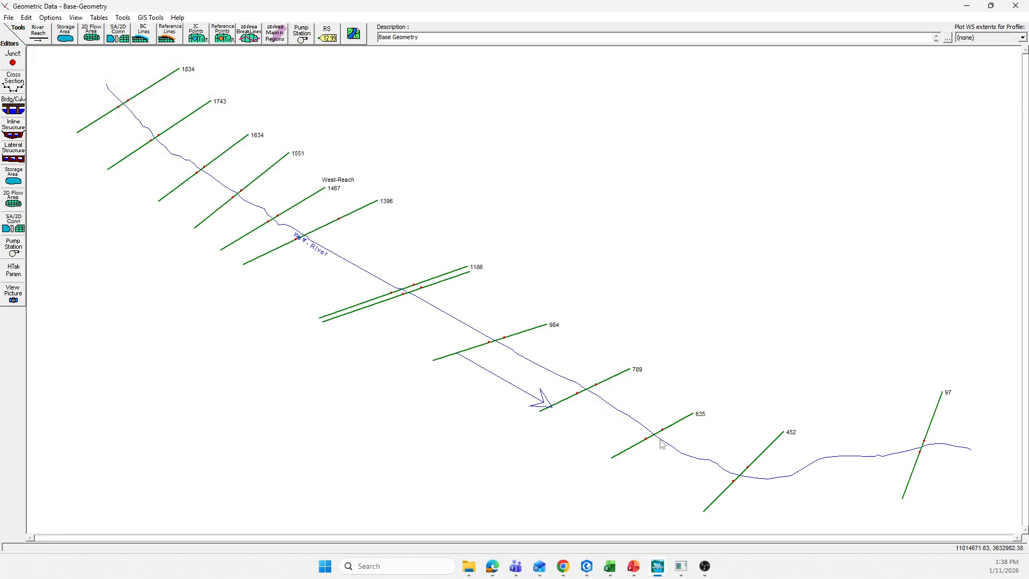
# - Review the plots of cross sections 789 and 635, comparing their bank stations with the 2-year water surface
pyautogui.rightClick(605, 386)
pyautogui.click(664, 228)
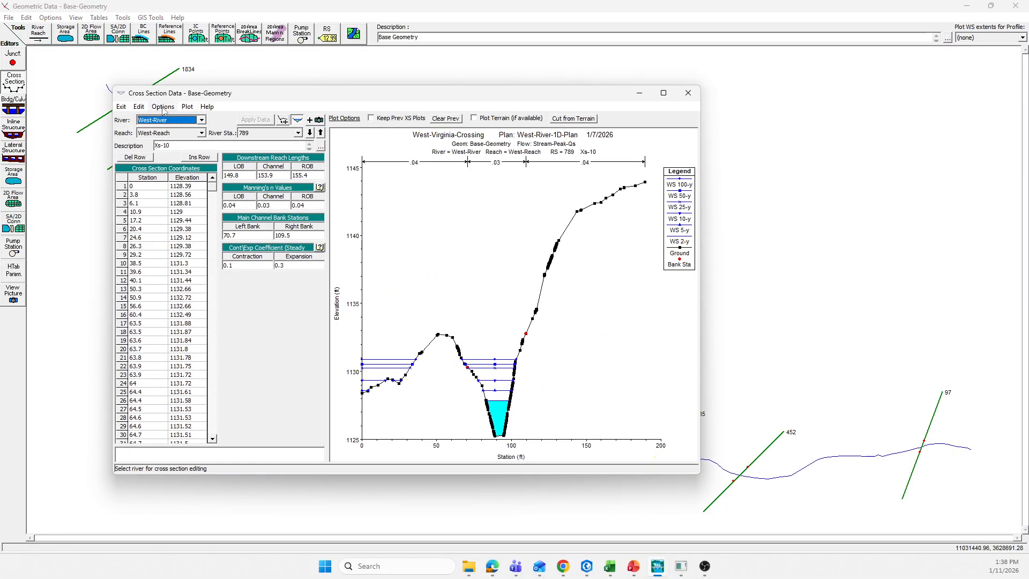
pyautogui.click(162, 108)
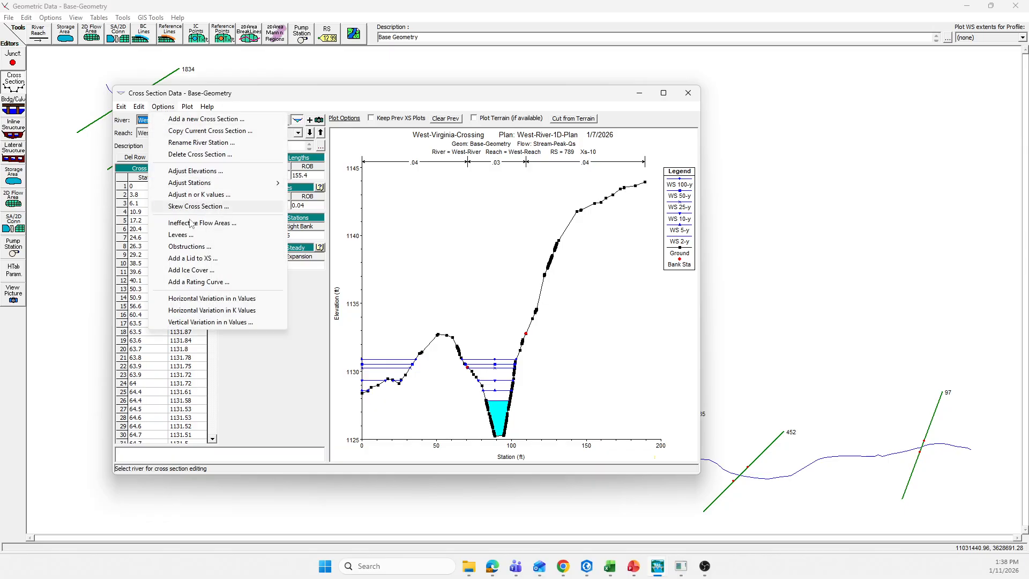
pyautogui.click(688, 93)
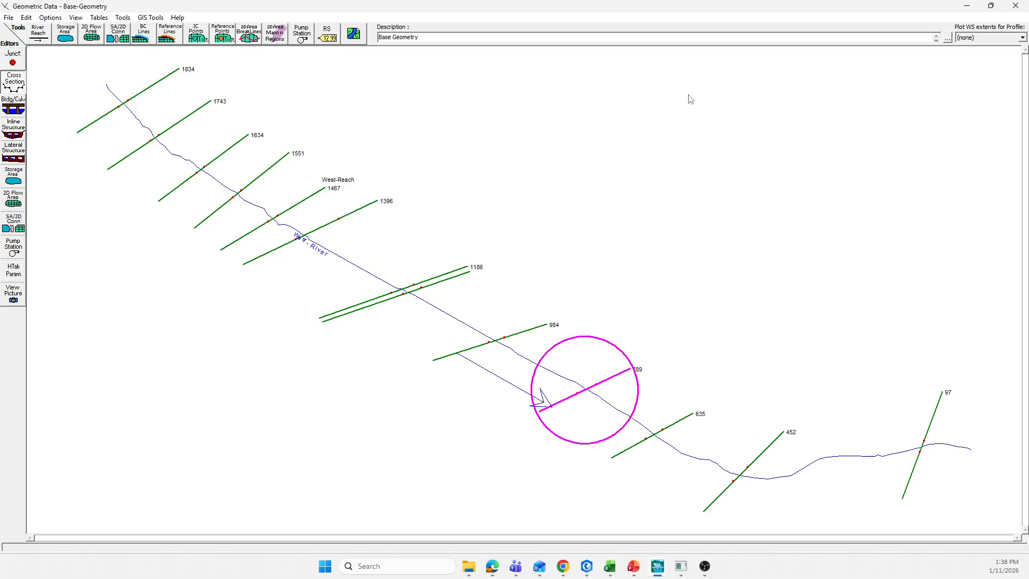
pyautogui.rightClick(680, 422)
pyautogui.click(723, 267)
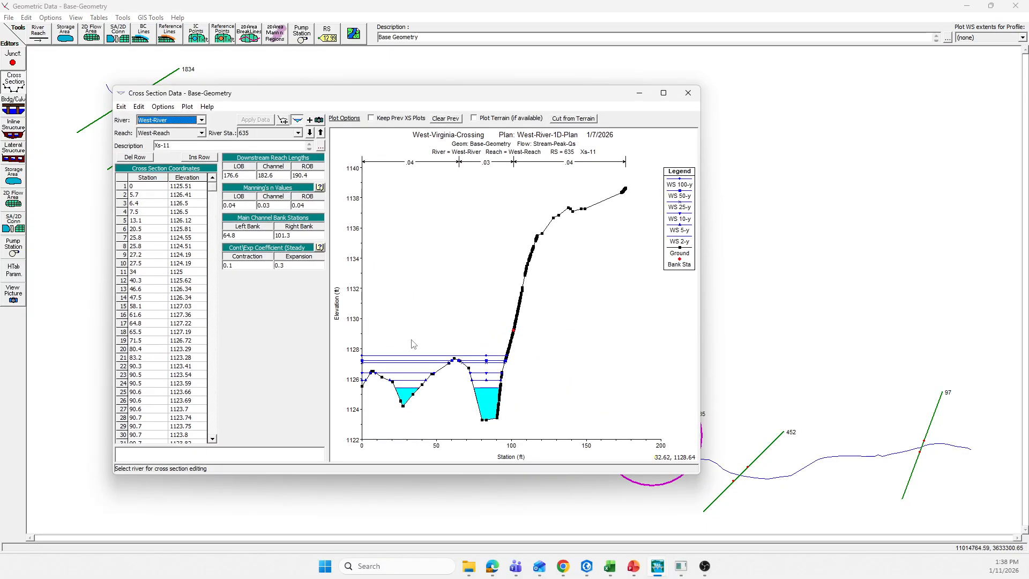
pyautogui.click(689, 94)
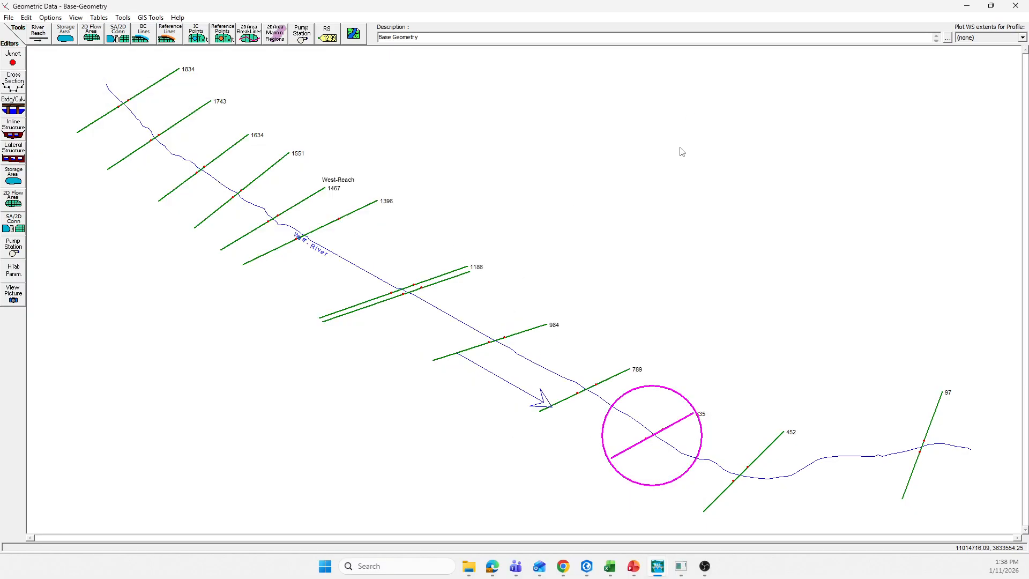
# - Check cross section 452's bank stations against the 2-year water surface, close its data, and save the geometry data
pyautogui.rightClick(760, 457)
pyautogui.click(739, 298)
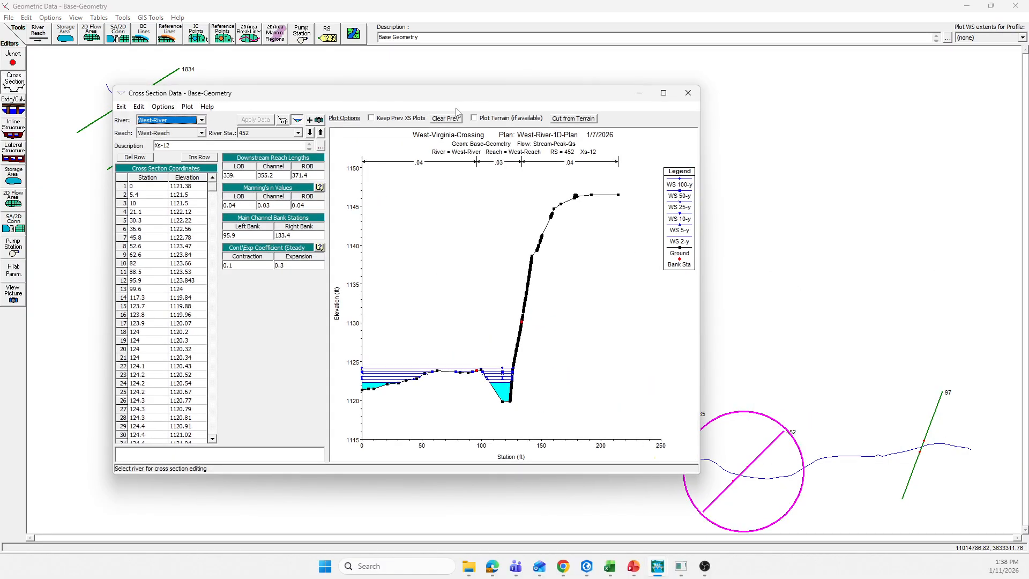
pyautogui.click(688, 93)
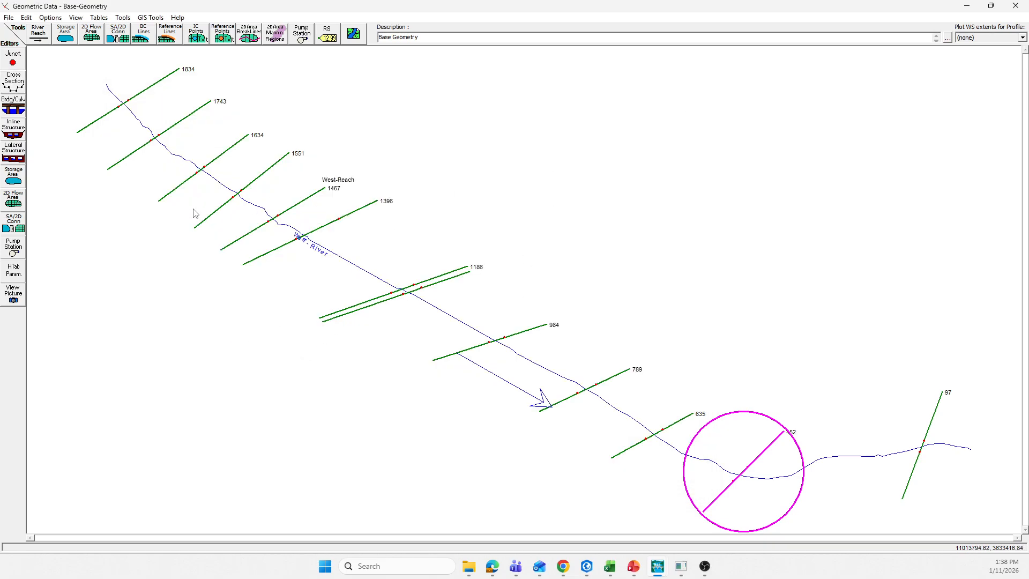
pyautogui.click(9, 17)
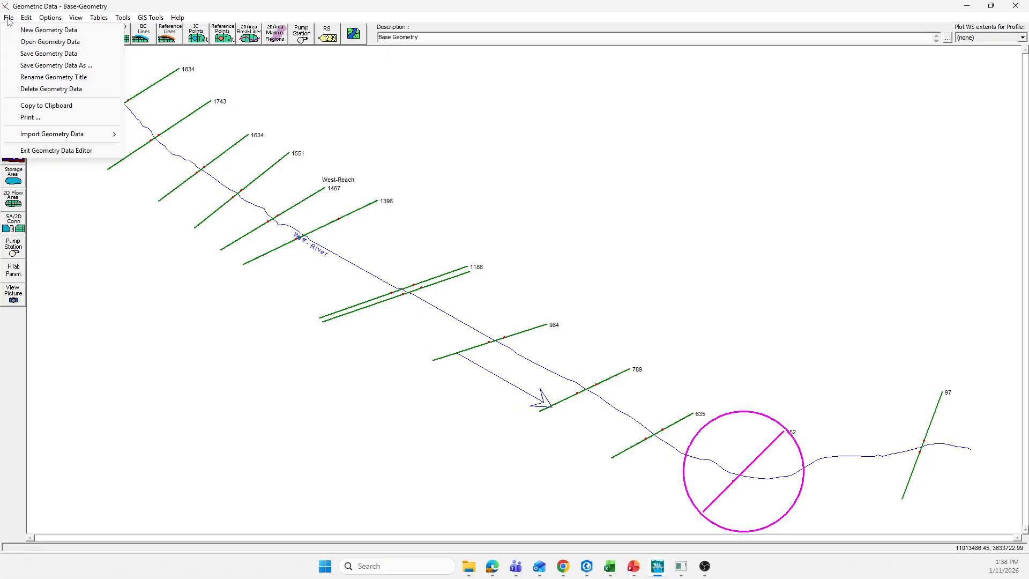
pyautogui.click(35, 53)
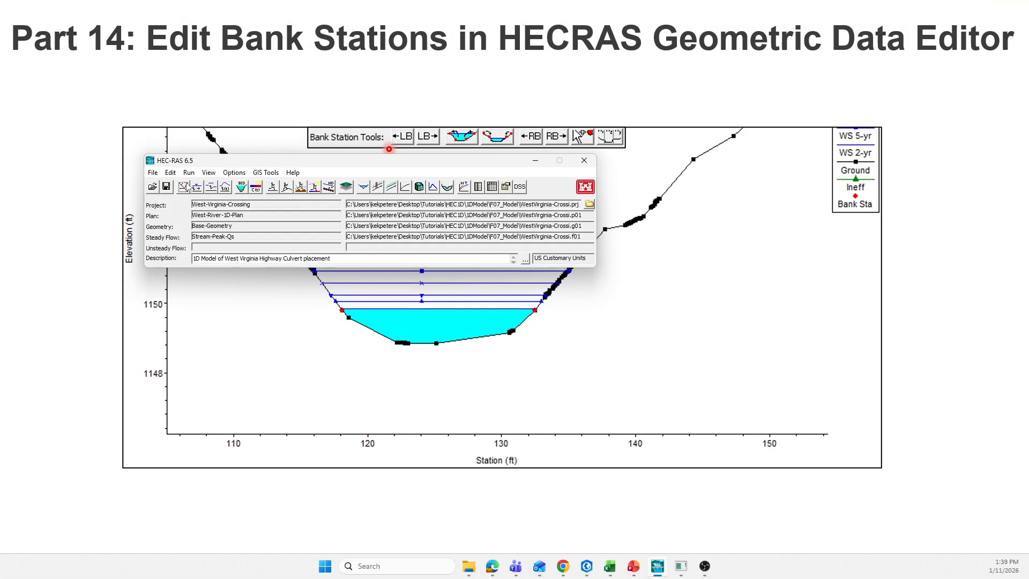
# - Compute the West-River-1D-Plan steady flow analysis with Base-Geometry, Stream-Peak-Qs and floodplain mapping enabled, closing the analysis windows when finished
pyautogui.click(189, 172)
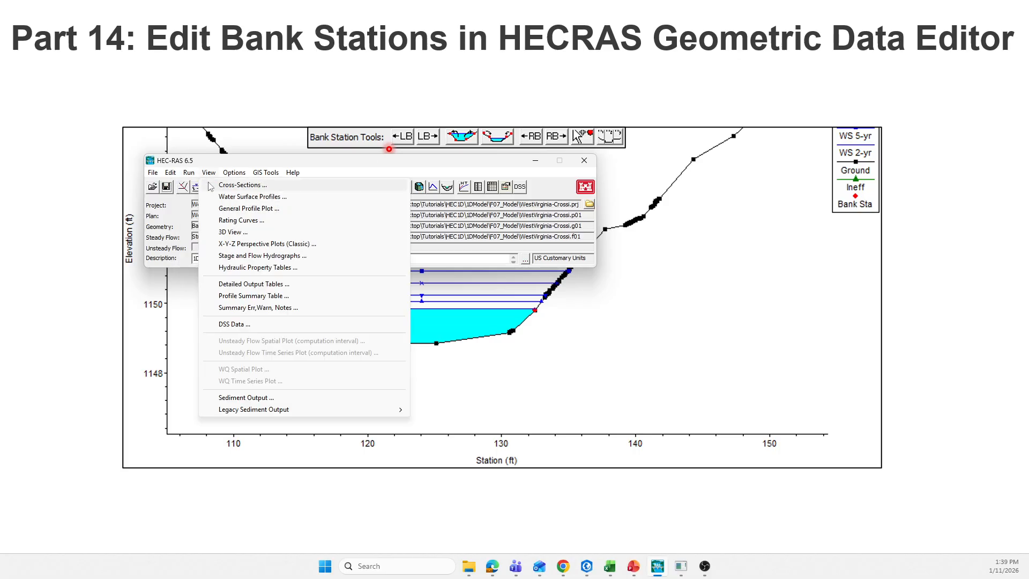
pyautogui.click(231, 185)
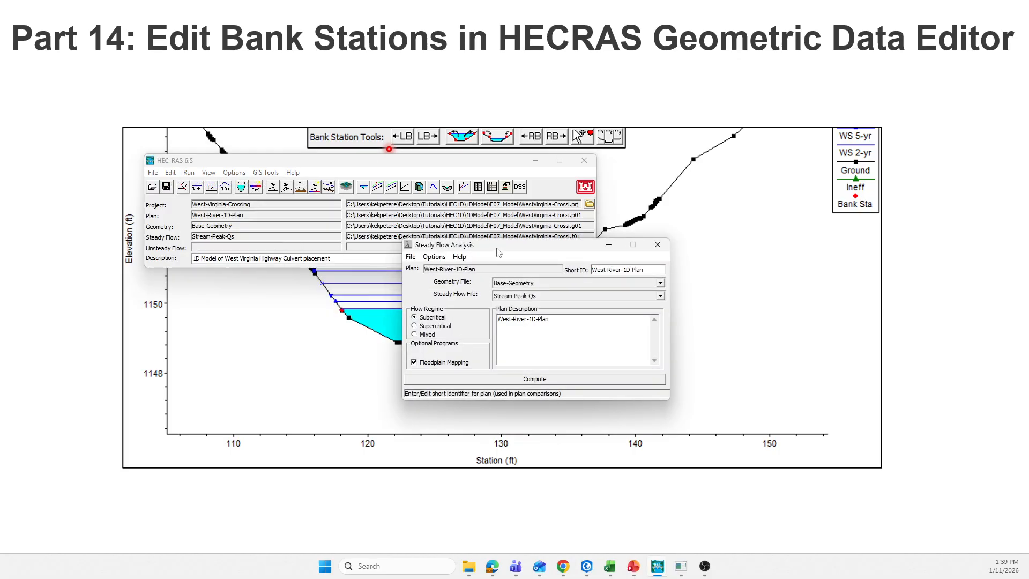
pyautogui.moveTo(498, 256); pyautogui.dragTo(364, 171)
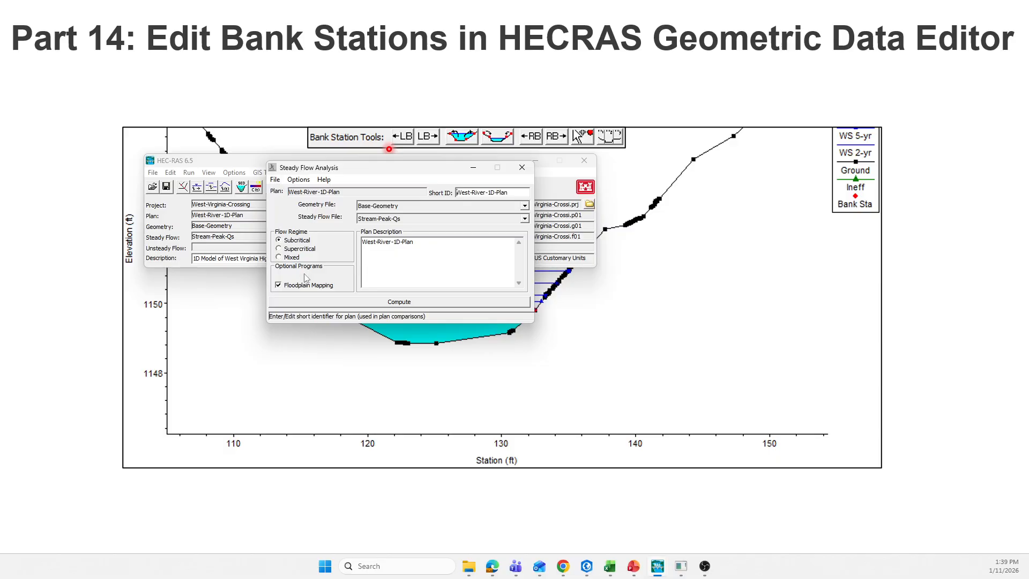
pyautogui.click(278, 286)
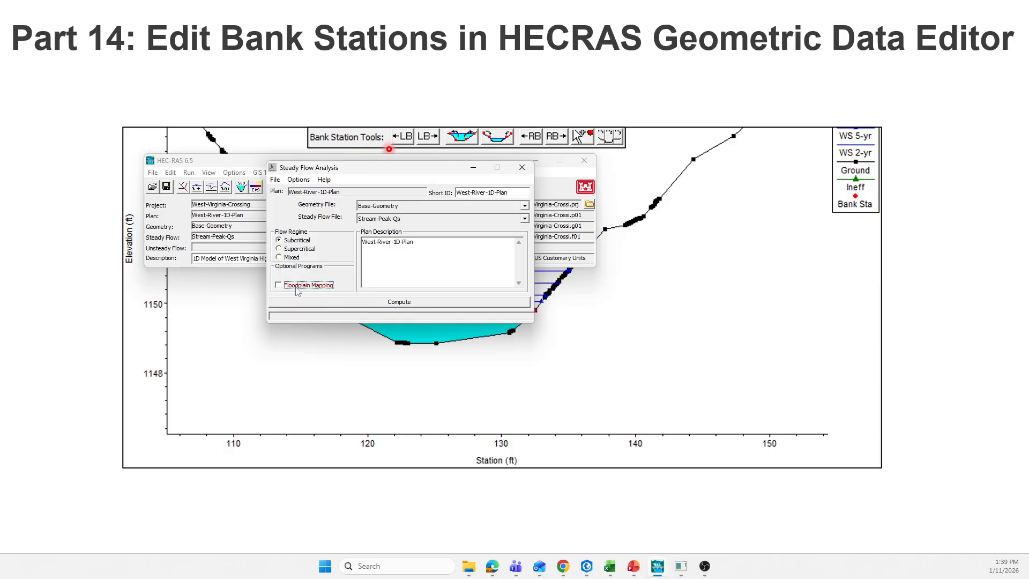
pyautogui.click(278, 285)
pyautogui.click(387, 303)
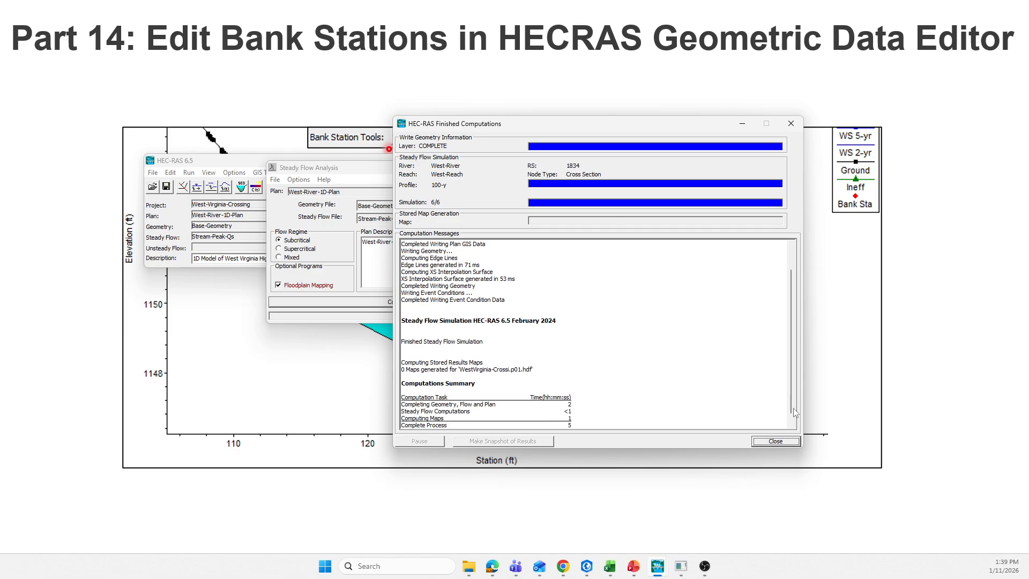
pyautogui.click(775, 441)
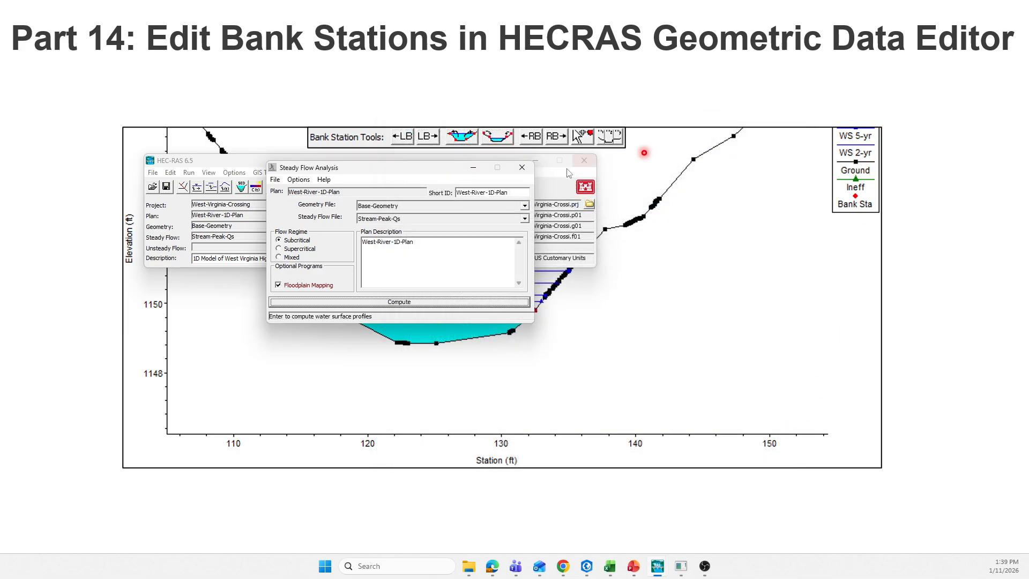
pyautogui.click(523, 169)
# - View the water surface profile plot along West-Reach and minimize it
pyautogui.click(171, 191)
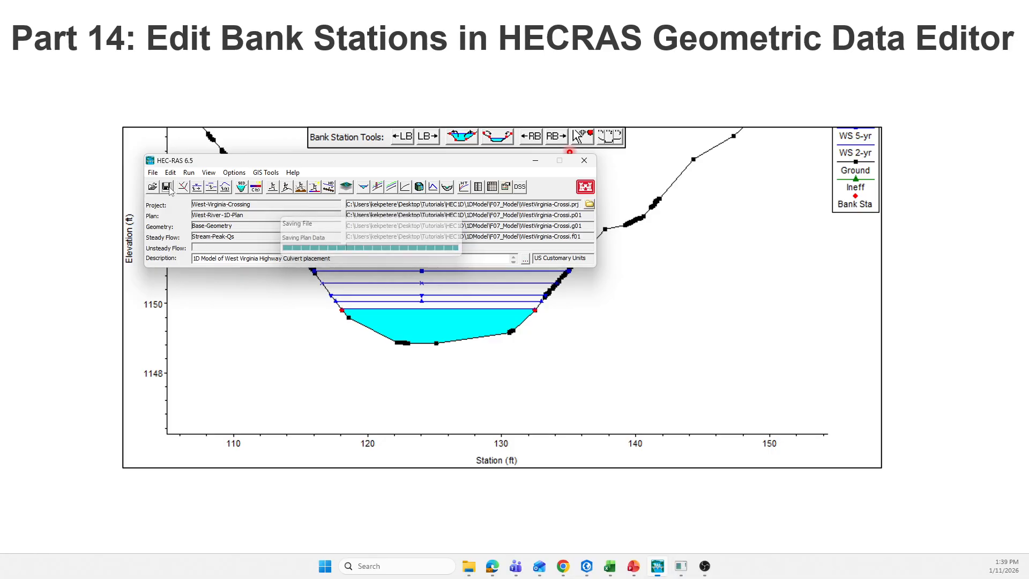
pyautogui.click(377, 186)
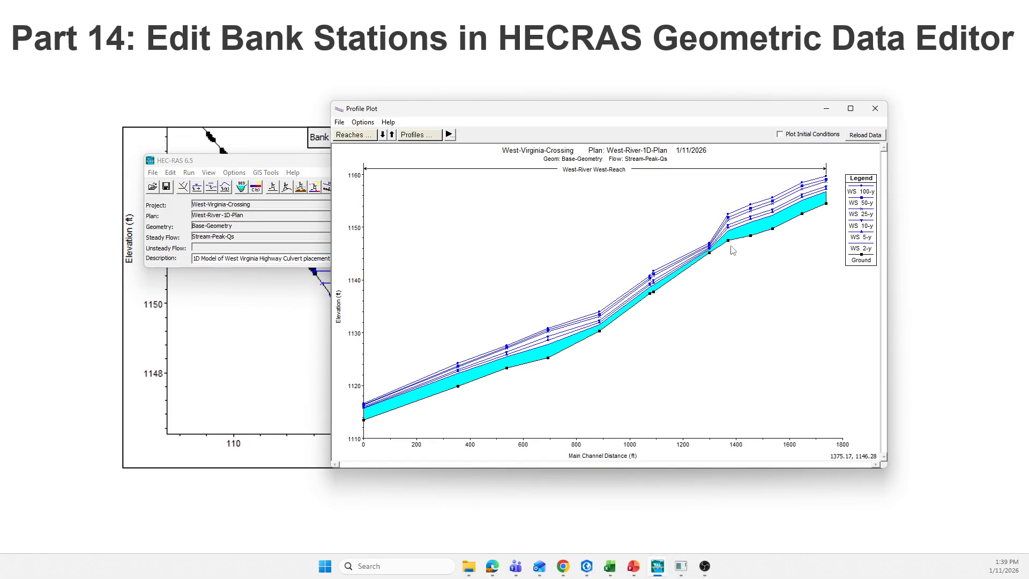
pyautogui.click(826, 108)
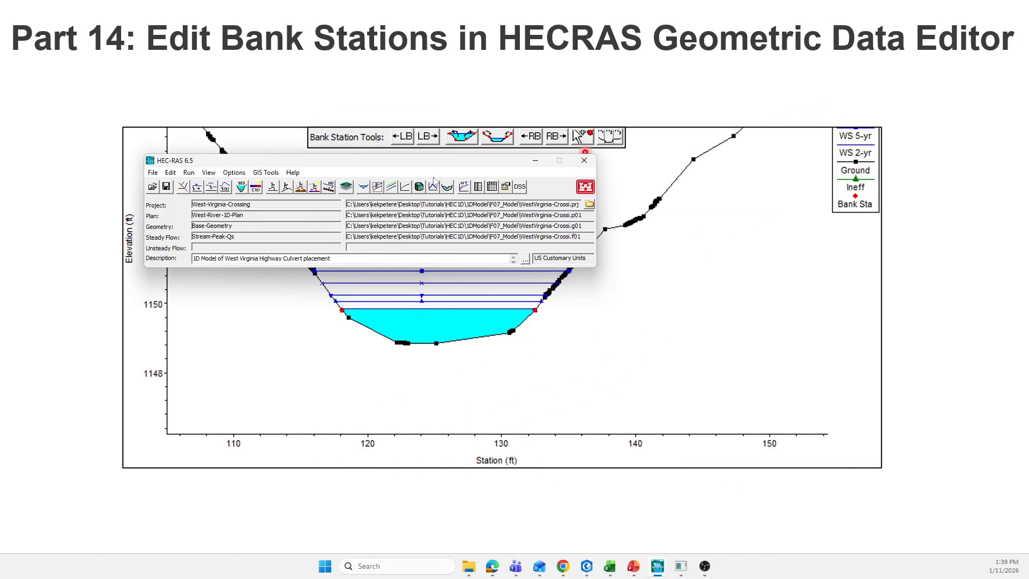
# - Reopen the geometric data and review the recomputed water surfaces and bank stations from cross section 1834 downstream to 97
pyautogui.click(183, 189)
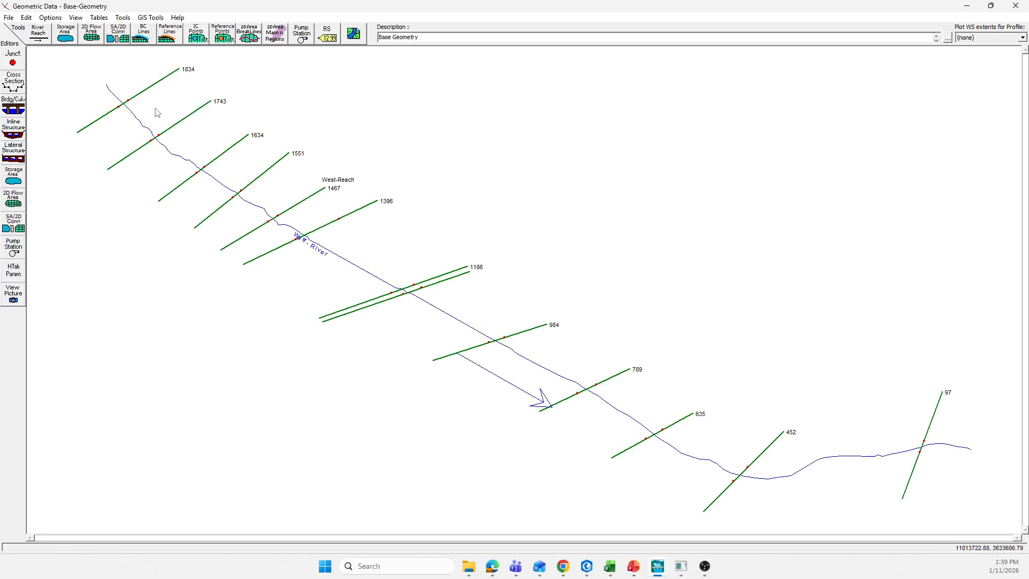
pyautogui.click(142, 97)
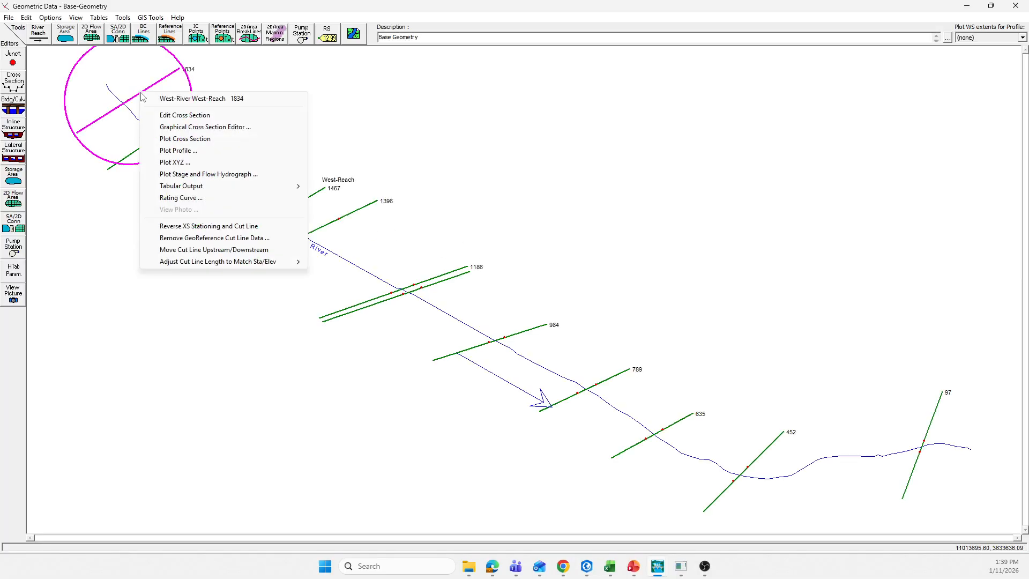
pyautogui.click(174, 116)
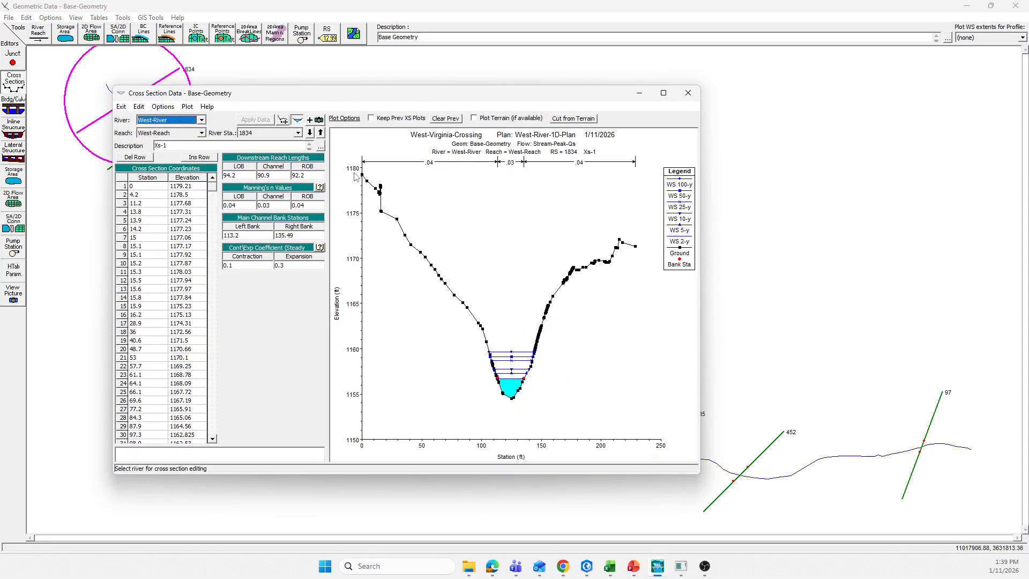
pyautogui.click(309, 132)
pyautogui.click(310, 132)
pyautogui.click(310, 133)
pyautogui.click(310, 132)
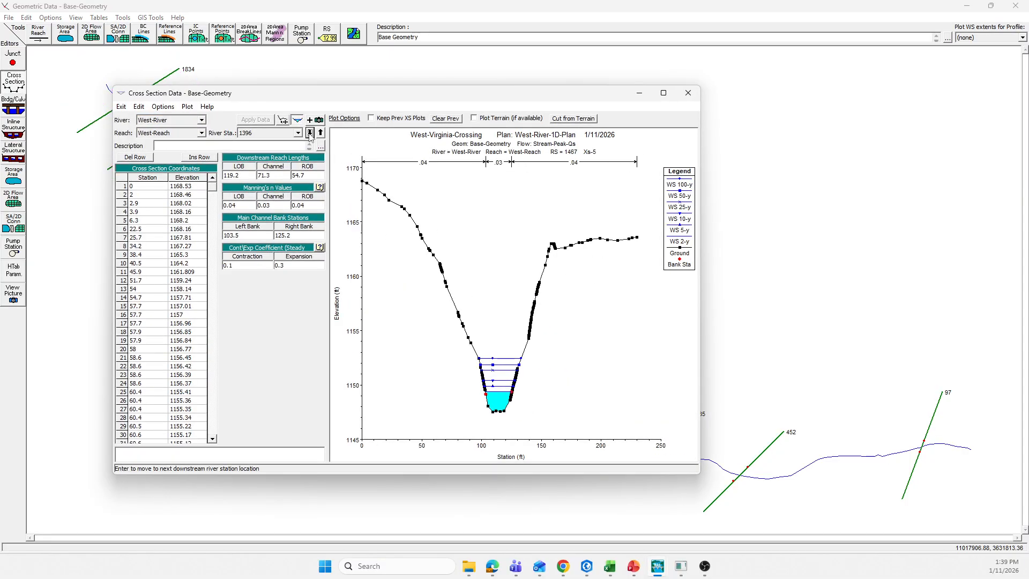
pyautogui.click(310, 132)
pyautogui.click(310, 132)
pyautogui.click(310, 133)
pyautogui.click(309, 132)
pyautogui.click(310, 132)
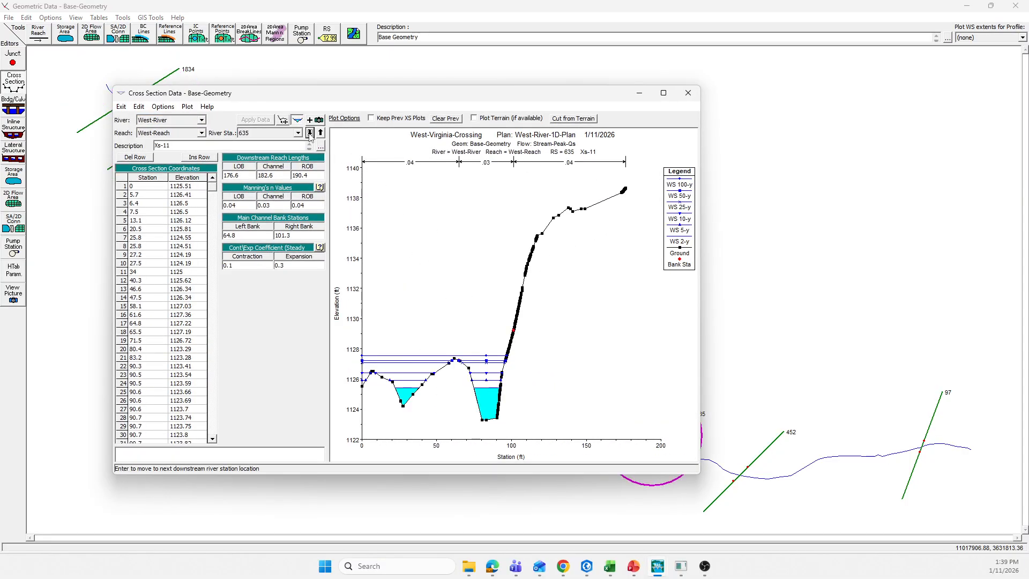
pyautogui.click(310, 133)
# - Return to cross section 1834, review the plots downstream to cross section 635 once more, and close the cross section data
pyautogui.click(310, 133)
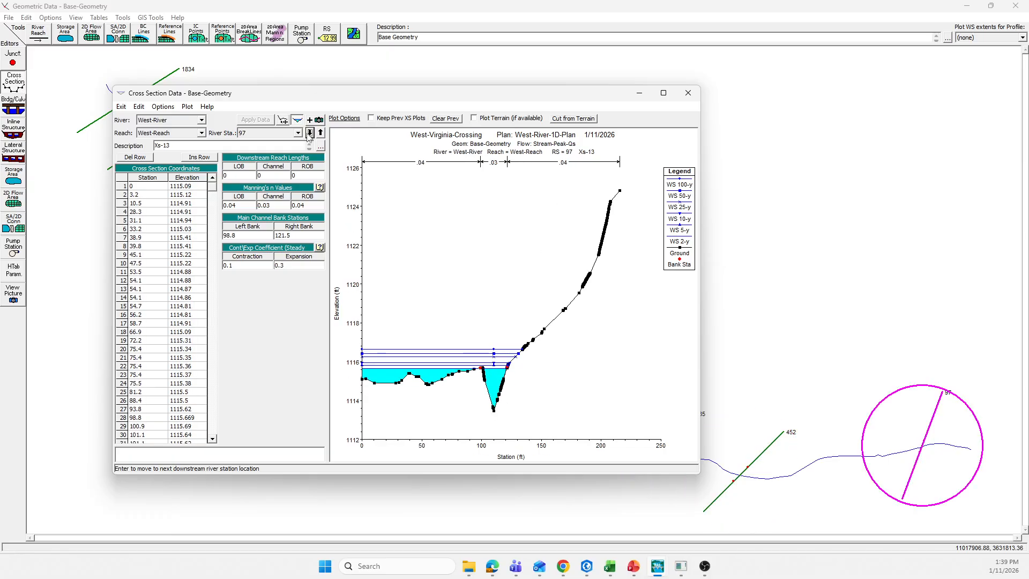
pyautogui.click(310, 133)
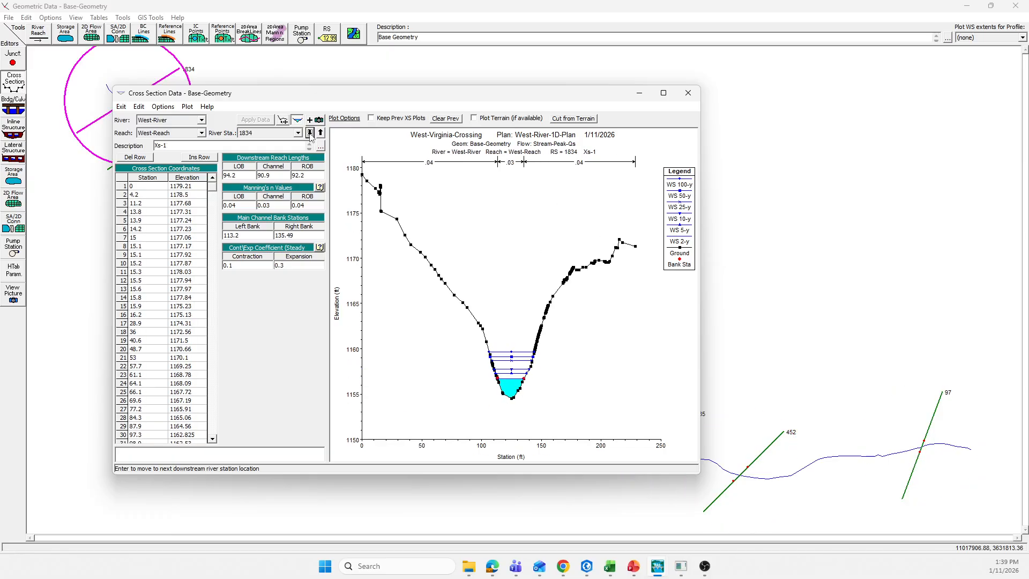
pyautogui.click(310, 133)
pyautogui.click(309, 132)
pyautogui.click(310, 132)
pyautogui.click(309, 133)
pyautogui.click(310, 133)
pyautogui.click(310, 133)
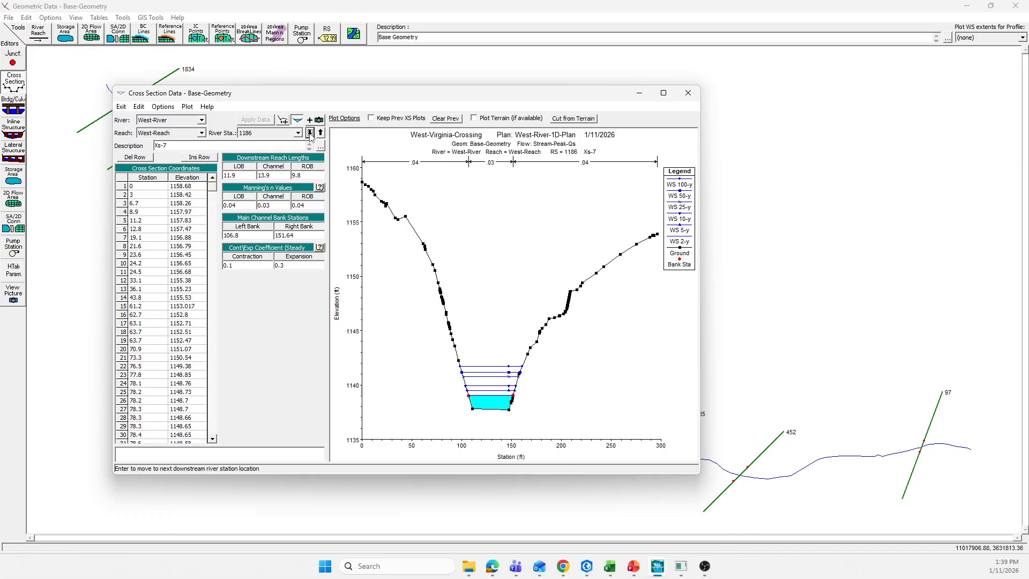
pyautogui.click(310, 133)
pyautogui.click(310, 133)
pyautogui.click(310, 133)
pyautogui.click(310, 133)
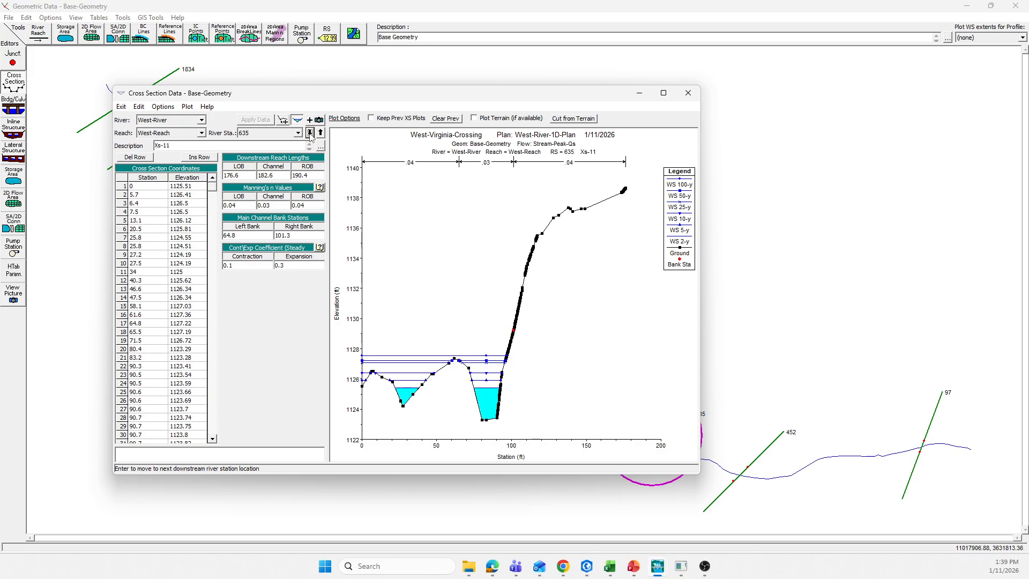
pyautogui.click(688, 93)
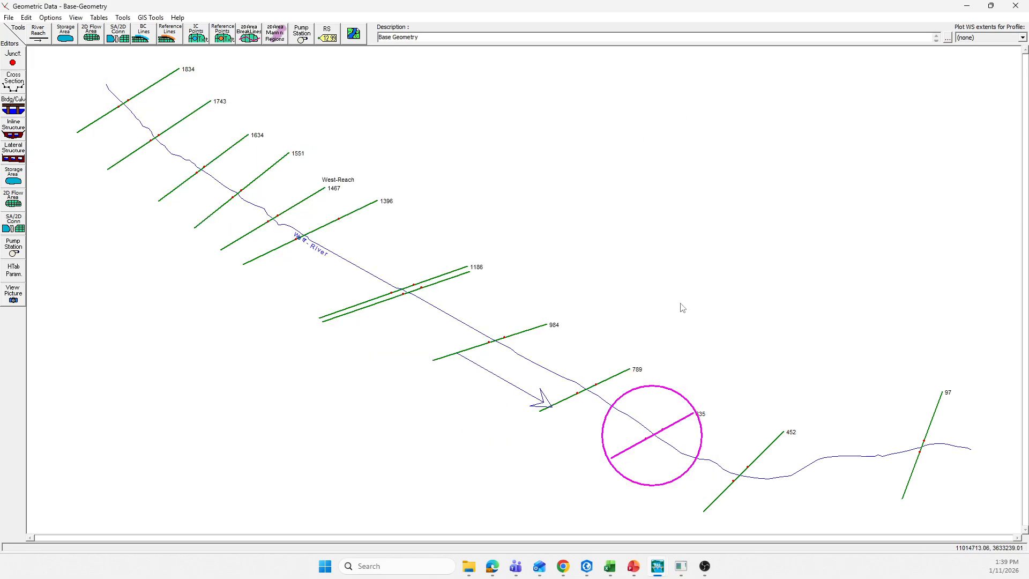